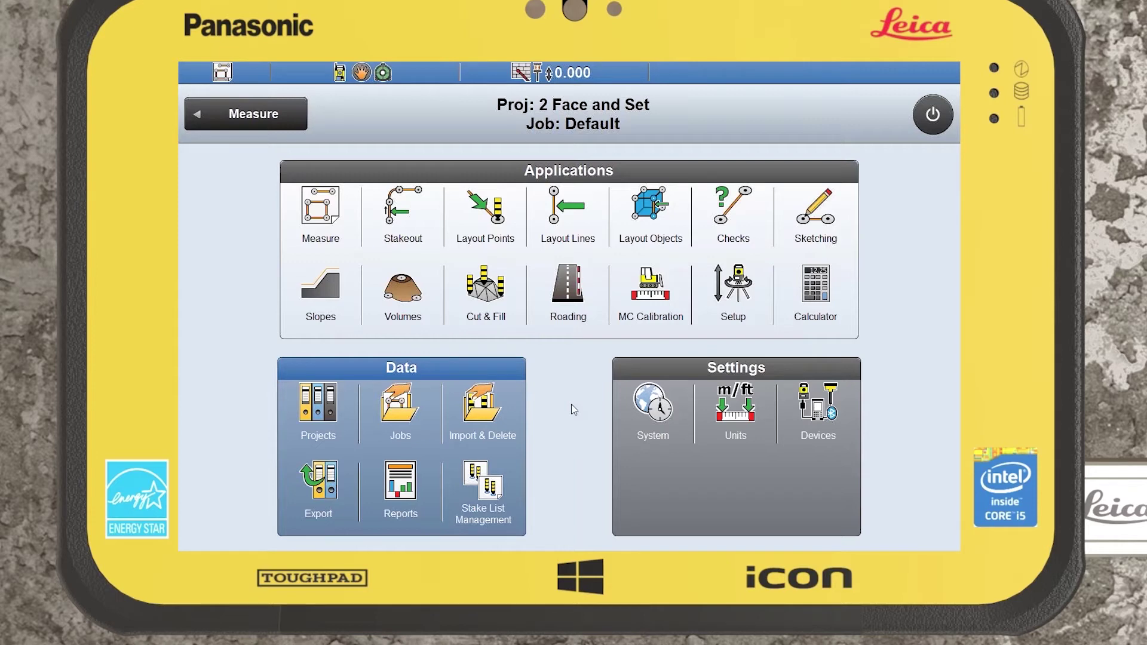
Check in the system settings' active licences that the 2-Face & Set application is enabled, and return to the home screen
click(654, 409)
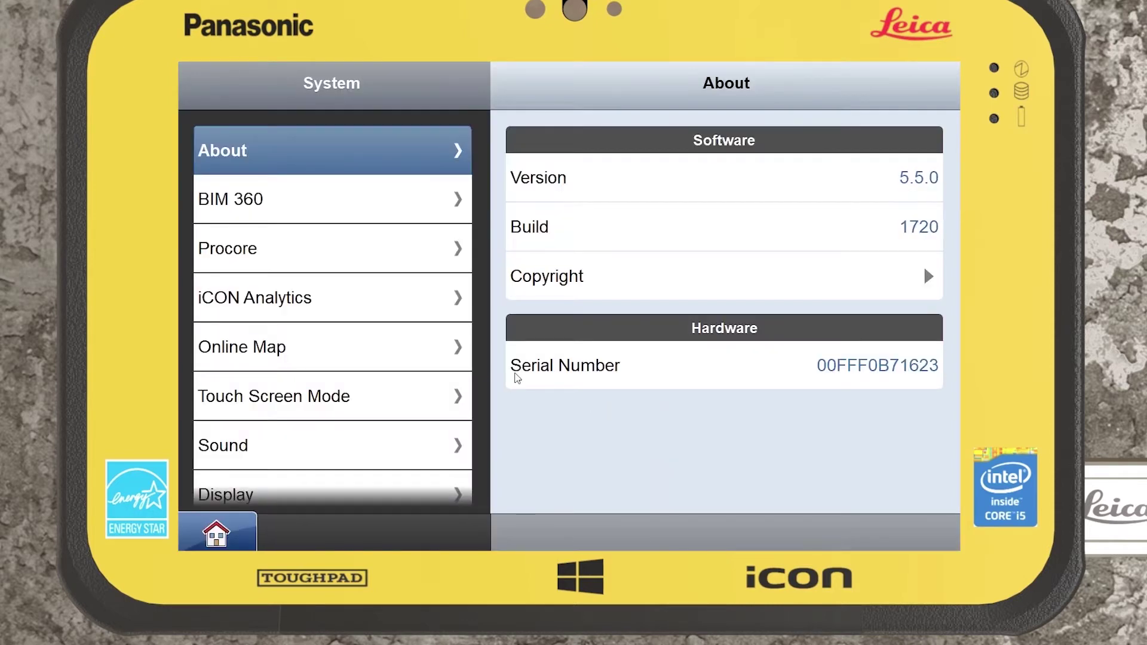
drag(338, 390, 371, 253)
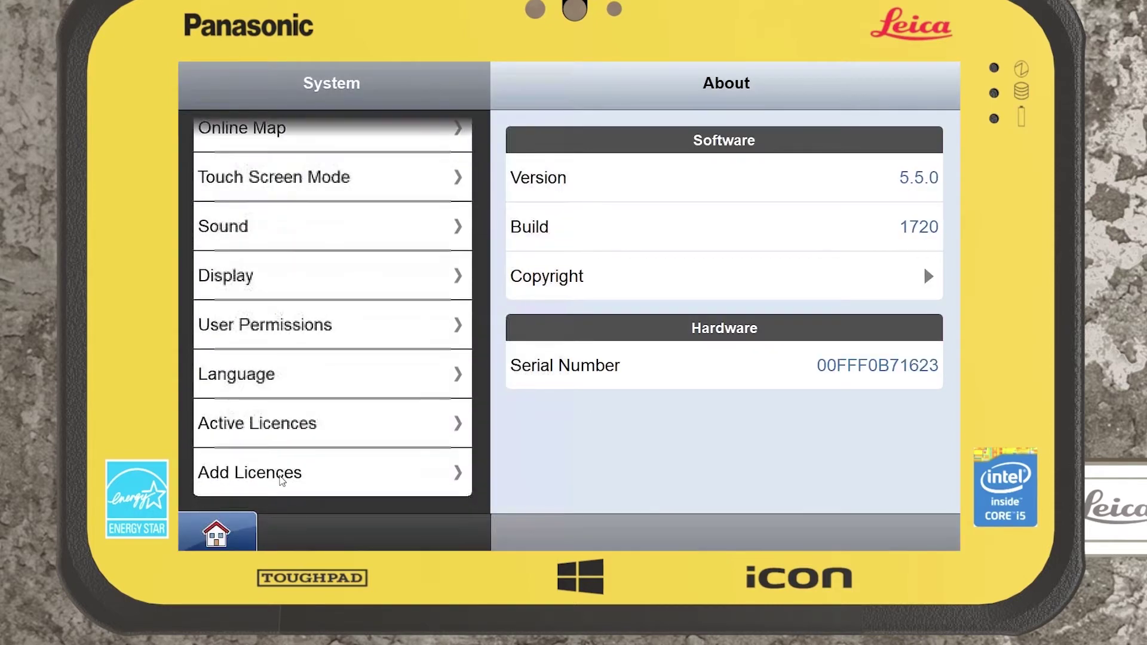
click(292, 425)
drag(635, 441, 642, 299)
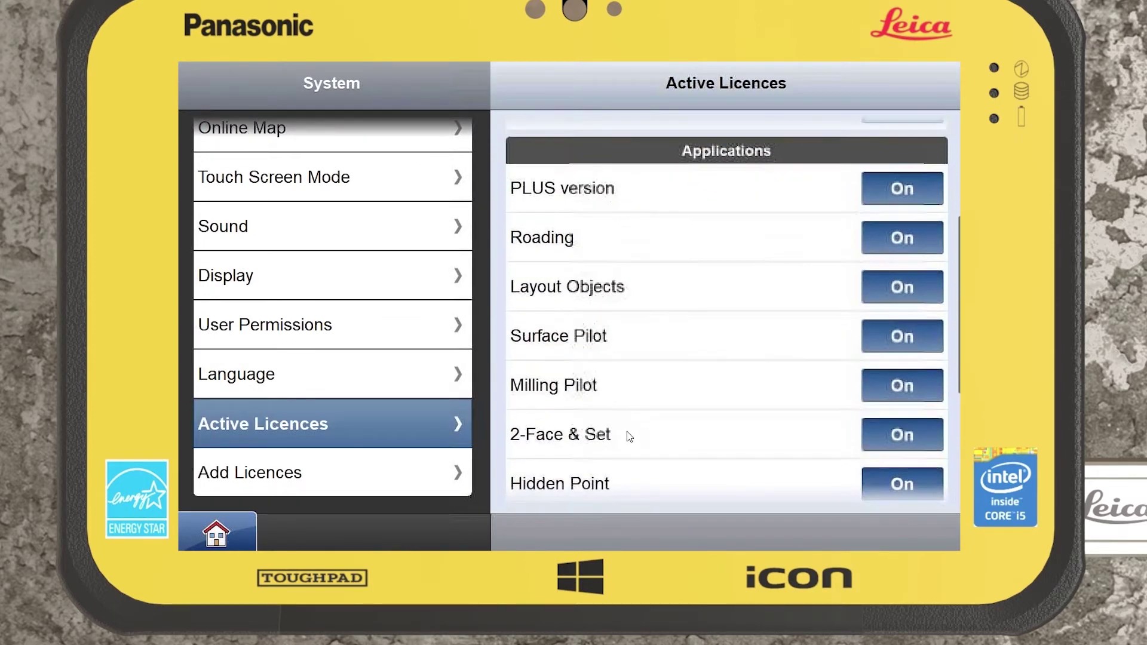
click(232, 533)
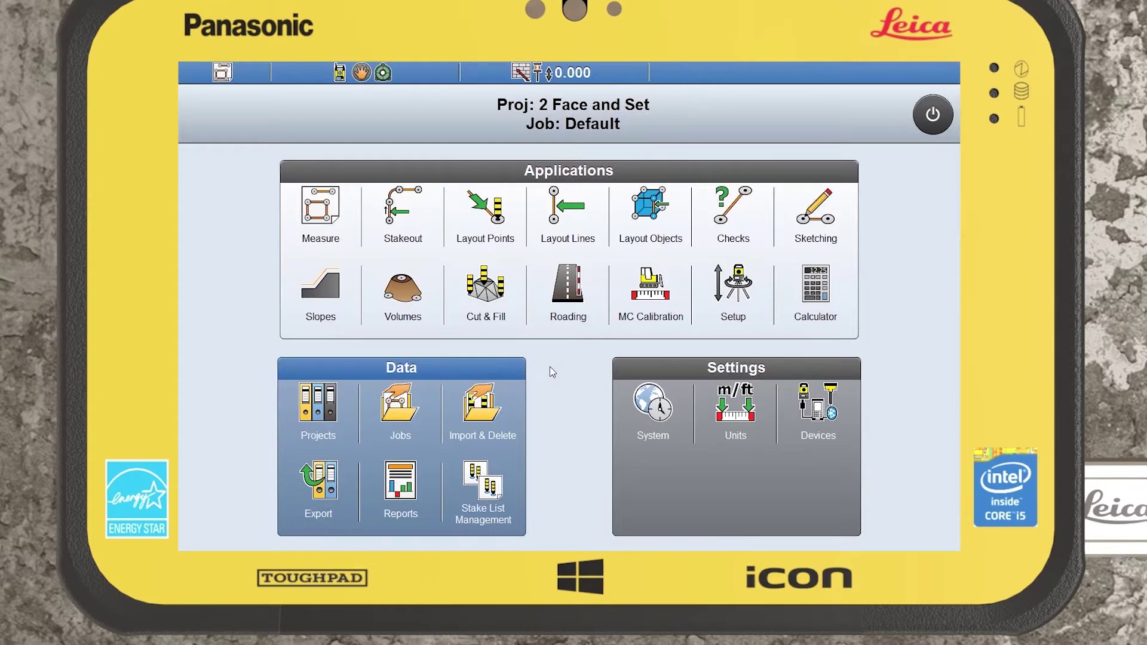
Open the Measure application, activate control point recording, and measure and record point 1 north of the instrument
click(335, 221)
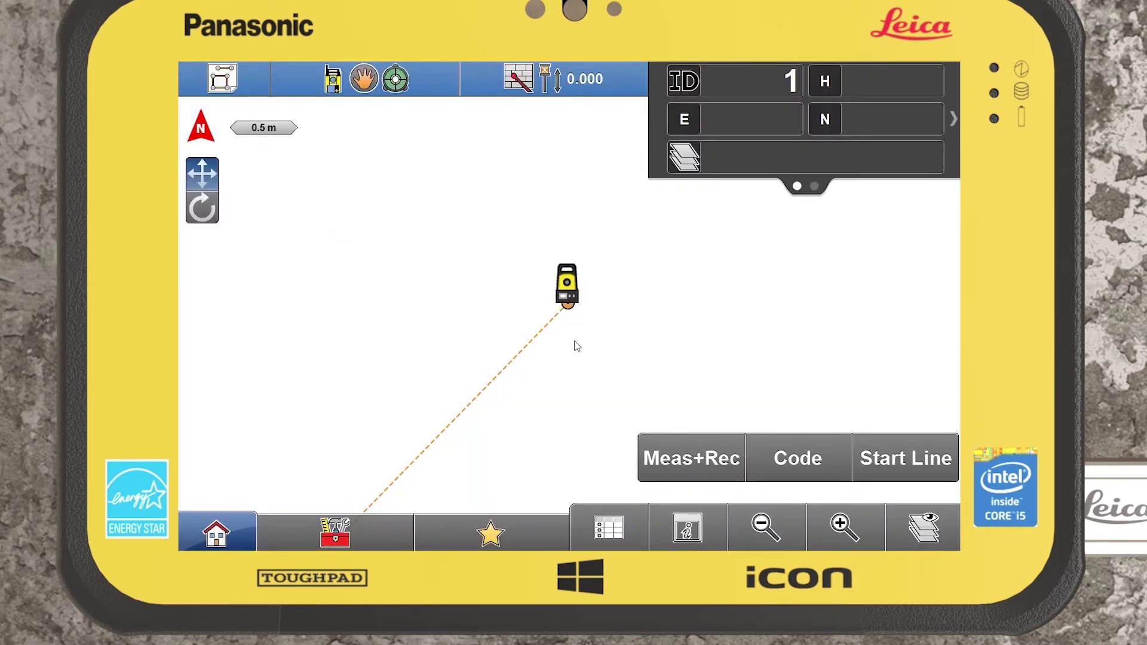
click(325, 534)
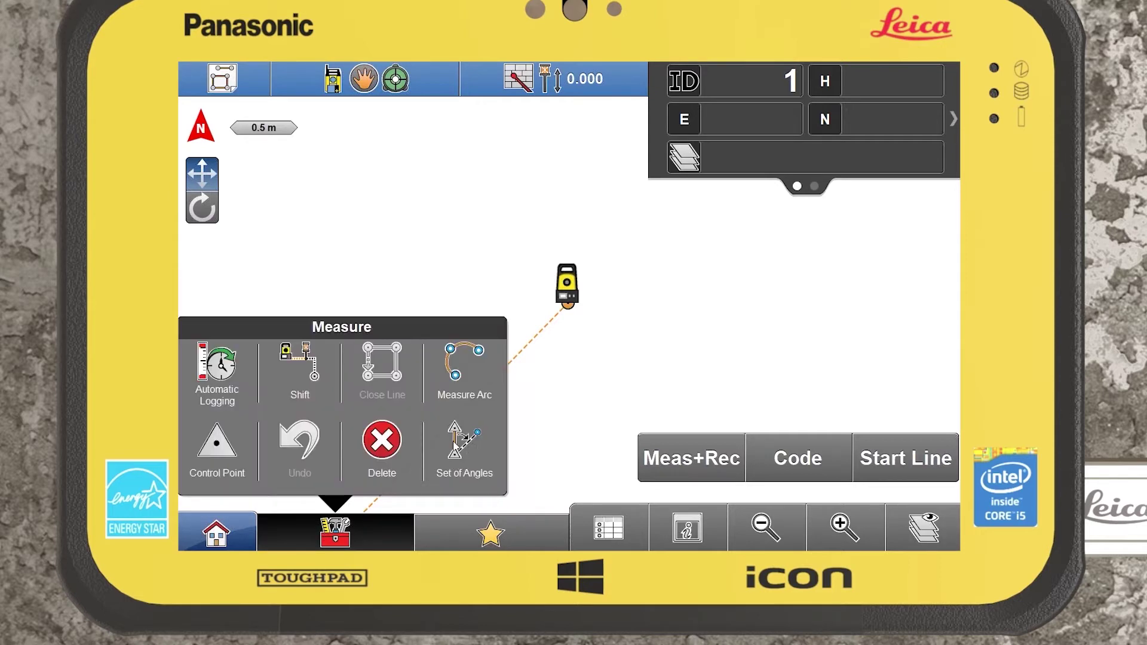
click(503, 285)
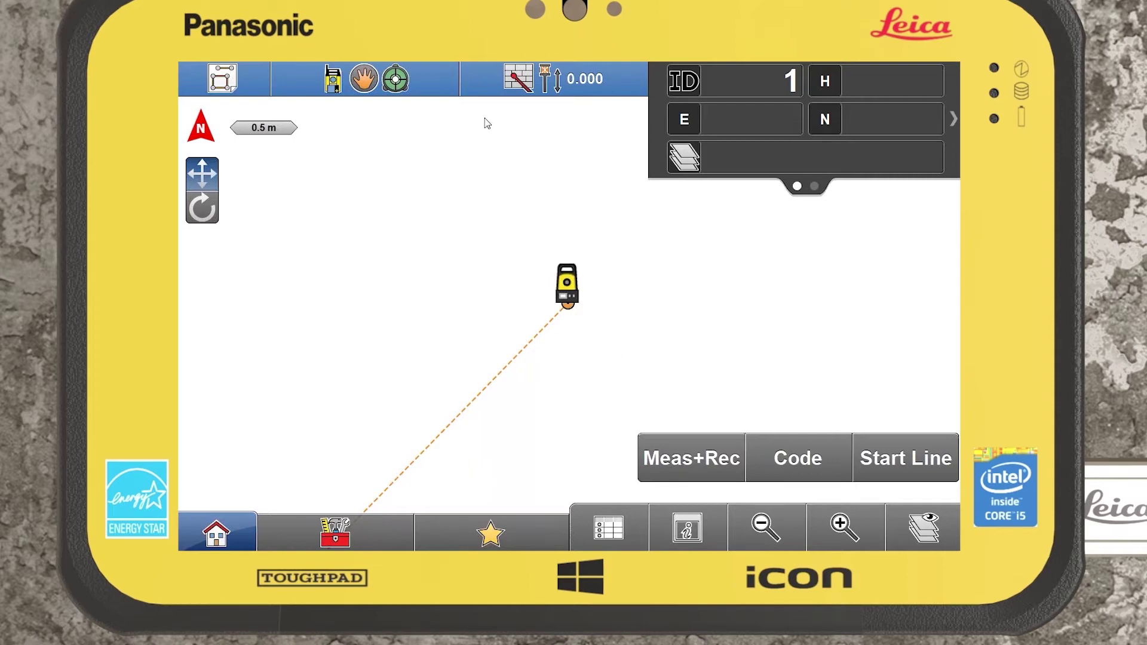
click(403, 522)
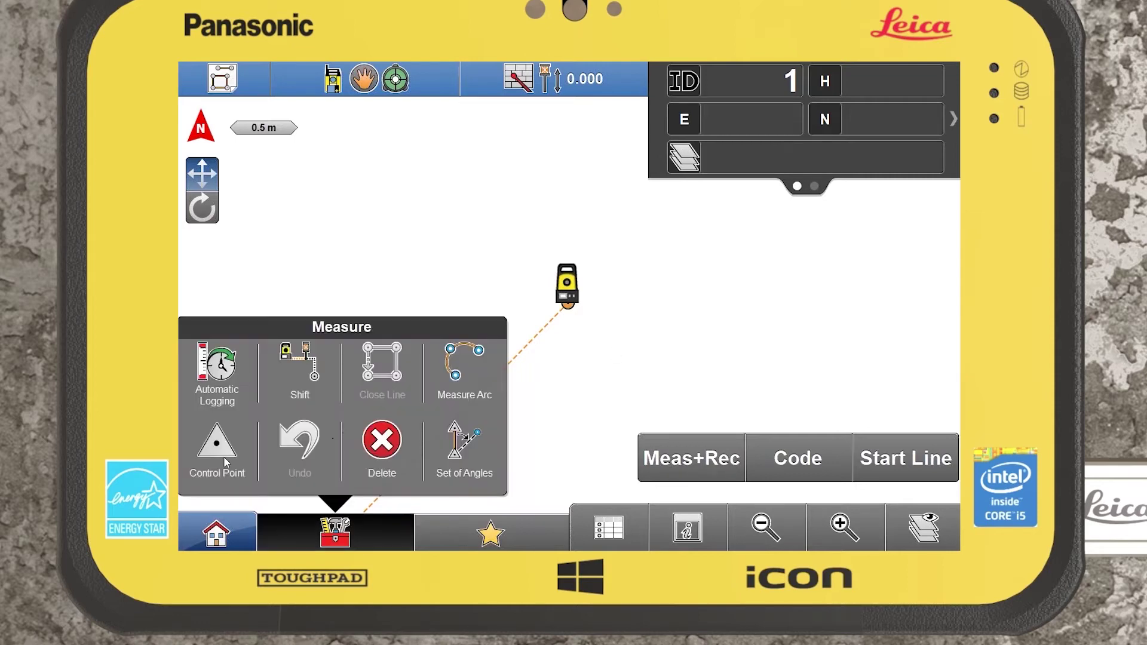
click(220, 457)
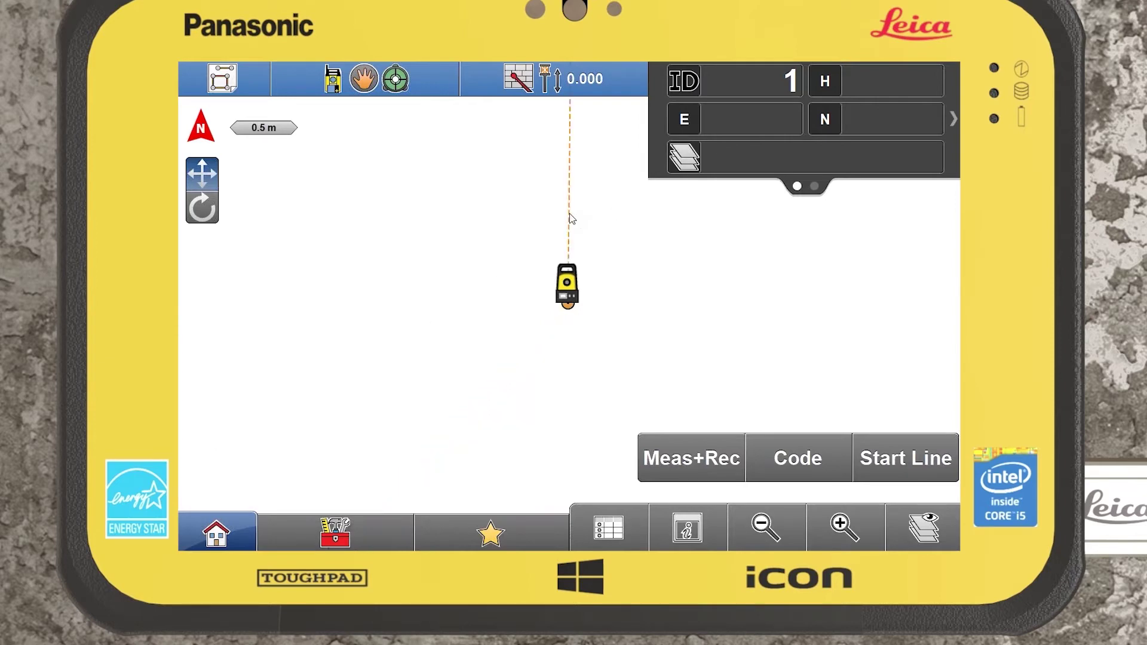
click(691, 469)
Start a Set of Angles measurement and select B1-F1-F2-B2 as its method
click(367, 522)
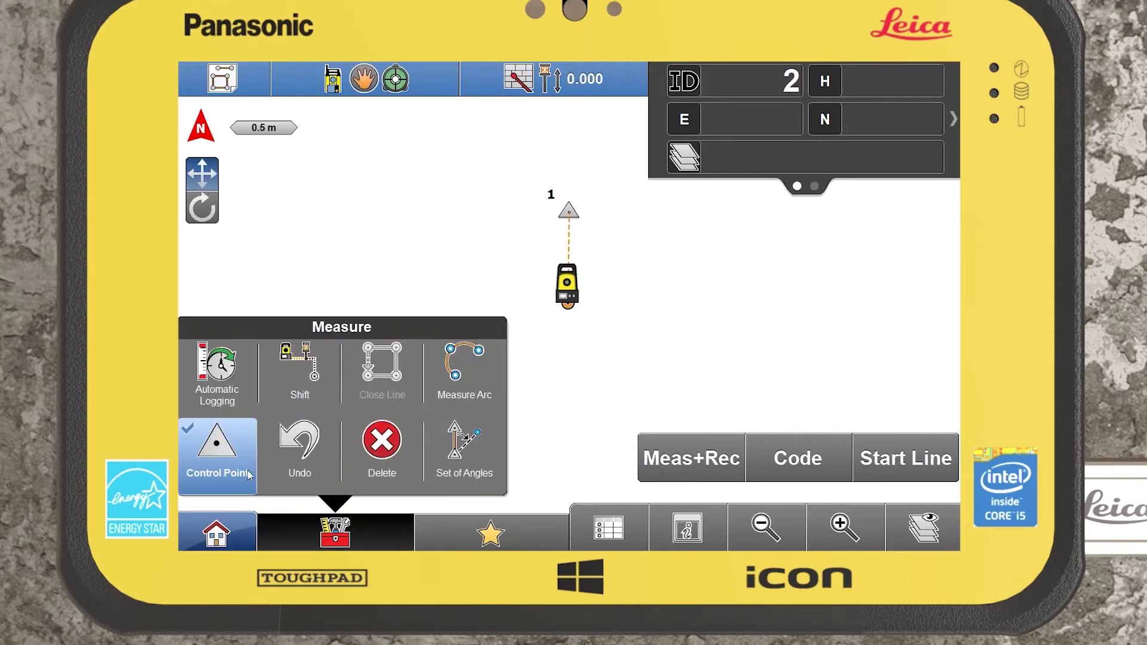
click(454, 456)
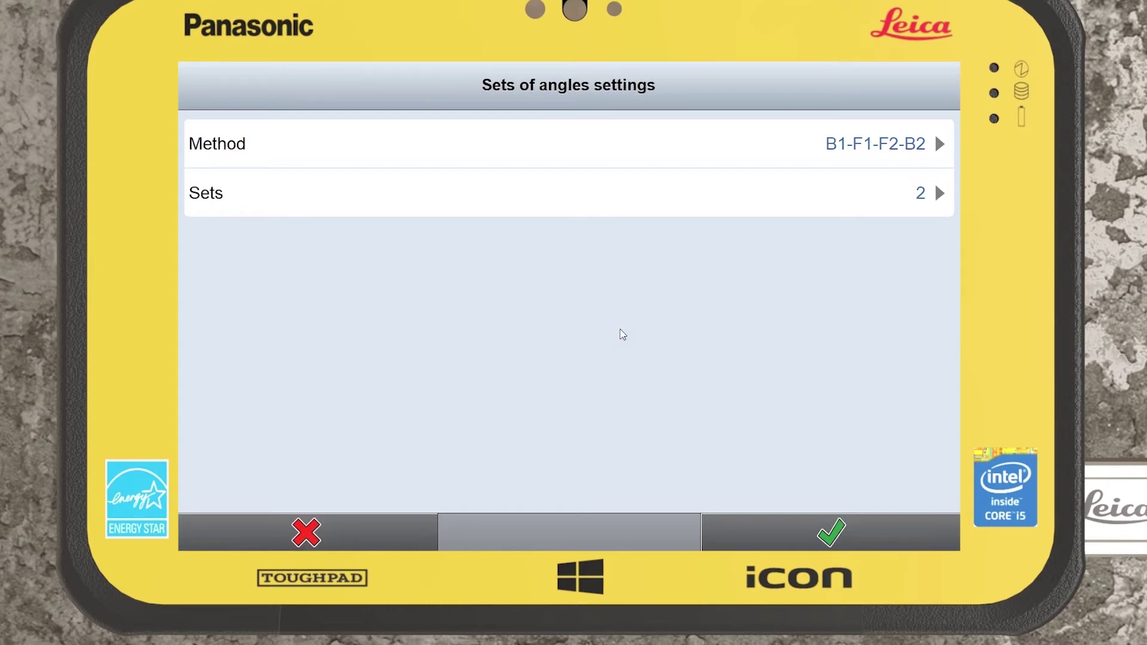
click(851, 151)
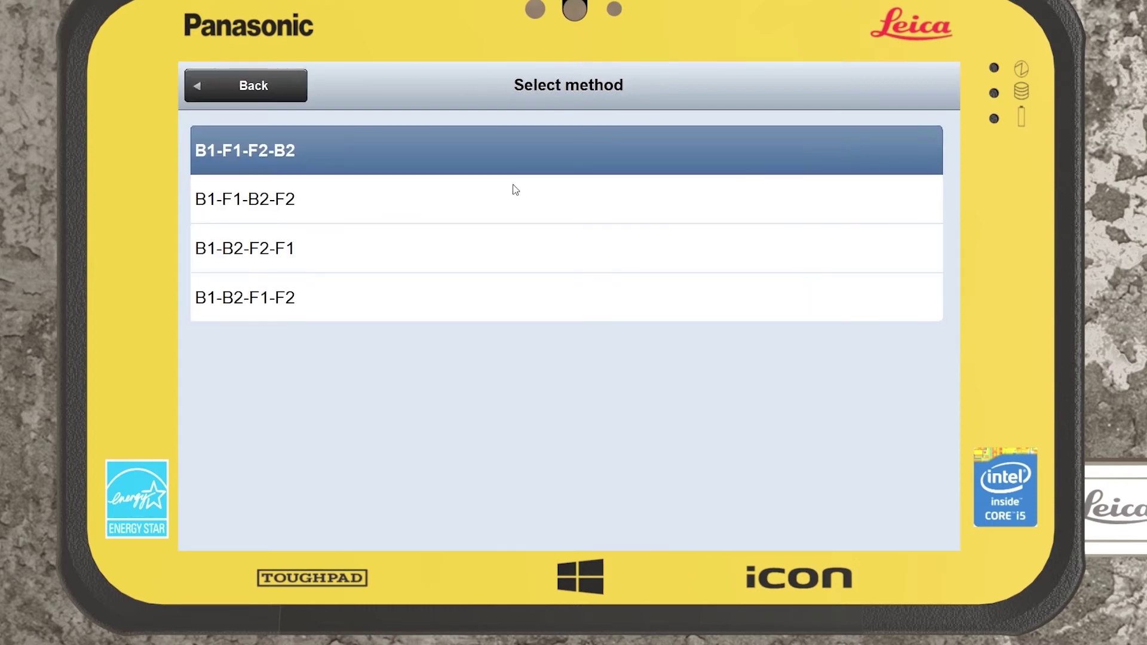
click(301, 146)
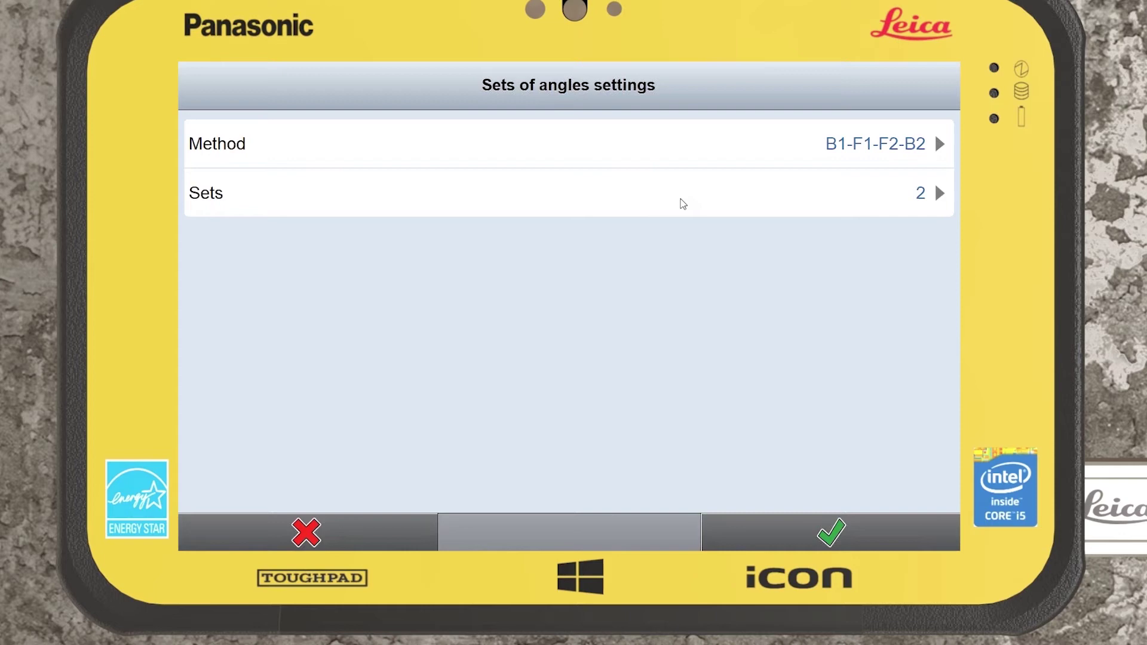
Set the number of sets to 1 and confirm the sets of angles settings
click(591, 203)
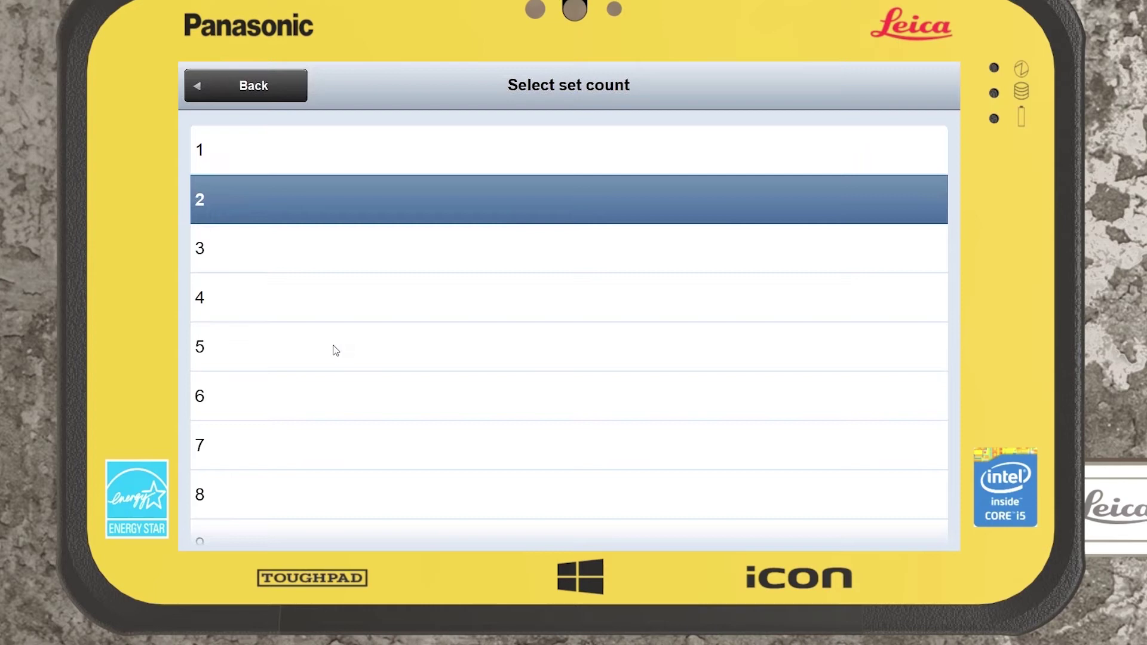
click(254, 258)
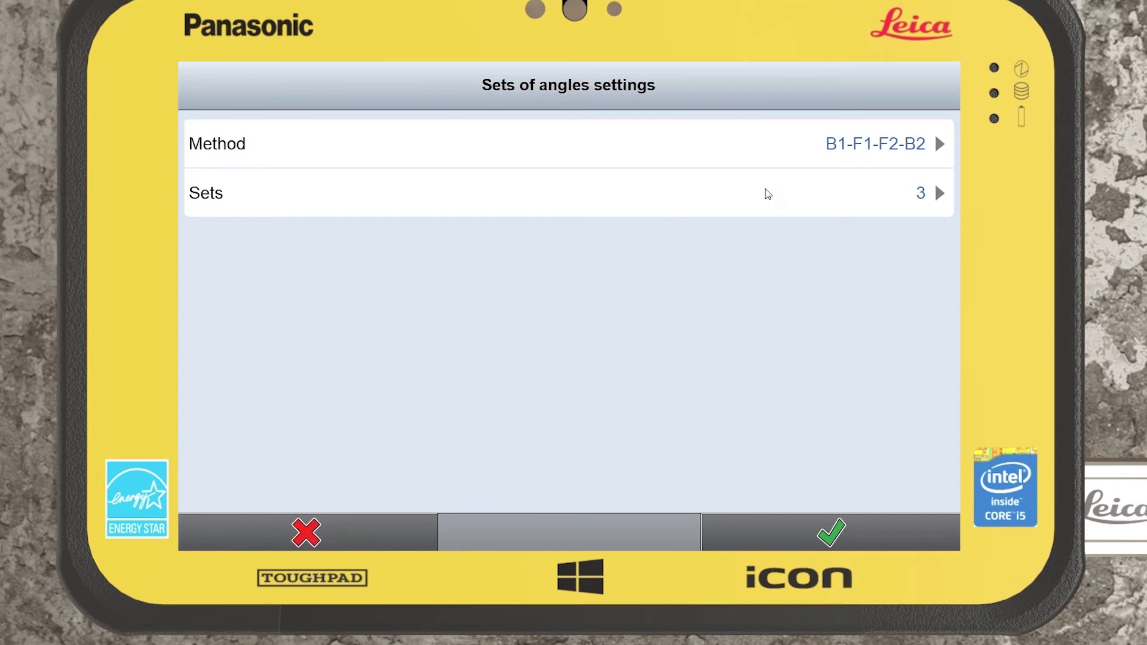
click(826, 193)
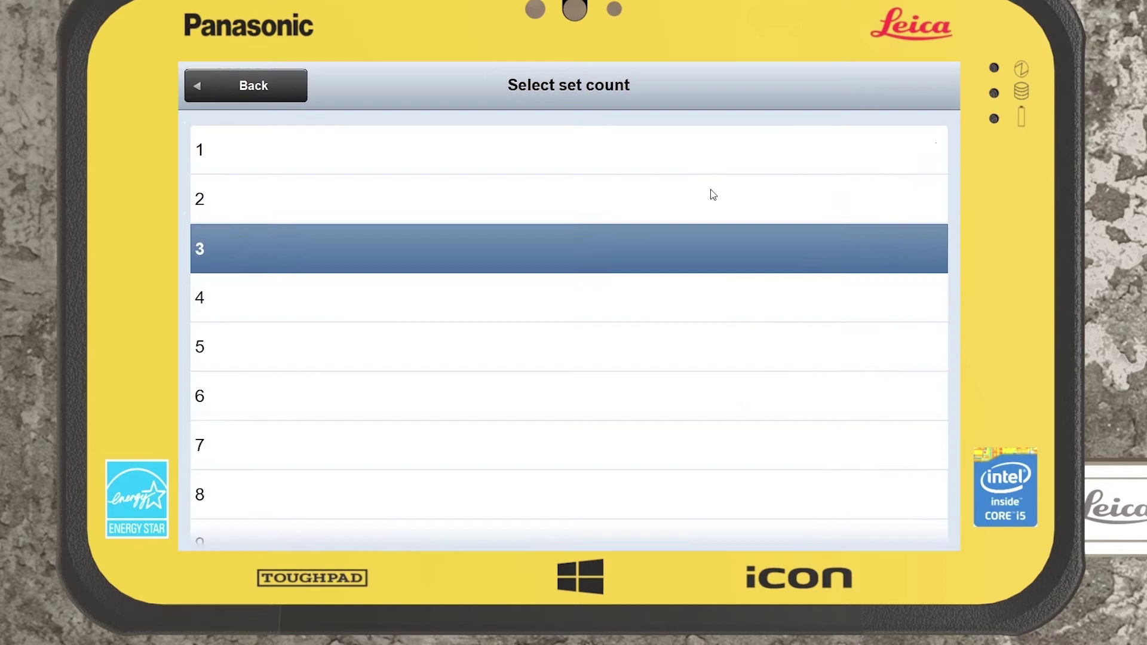
click(569, 157)
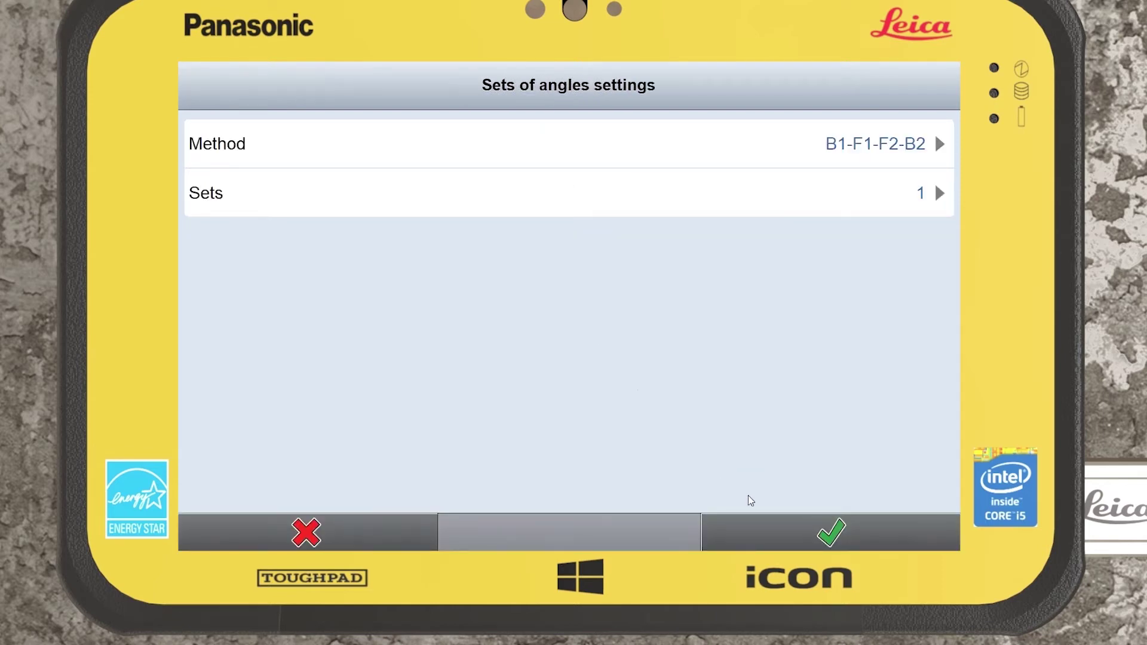
click(749, 531)
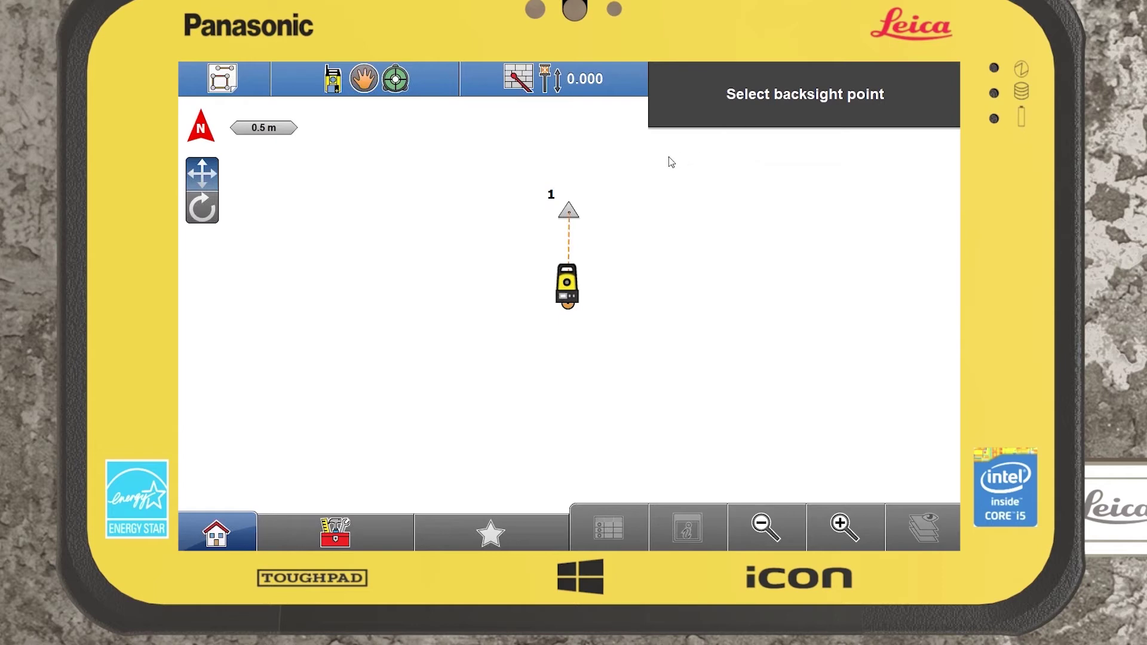
Select control point 1 as the backsight and aim the instrument at it
click(570, 215)
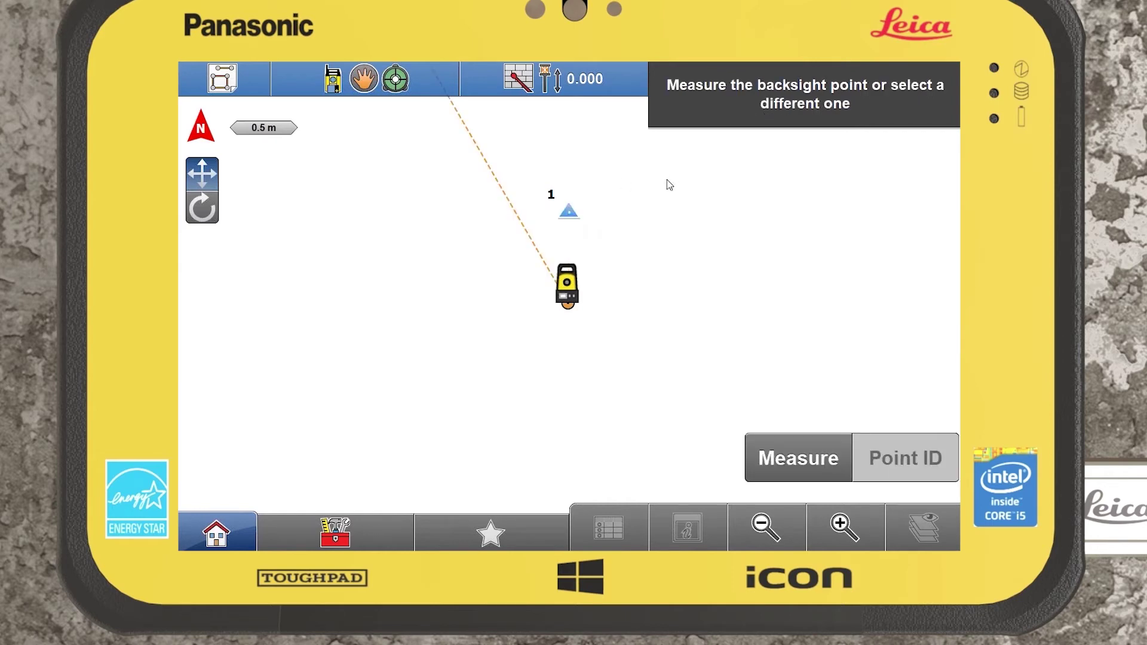
click(569, 214)
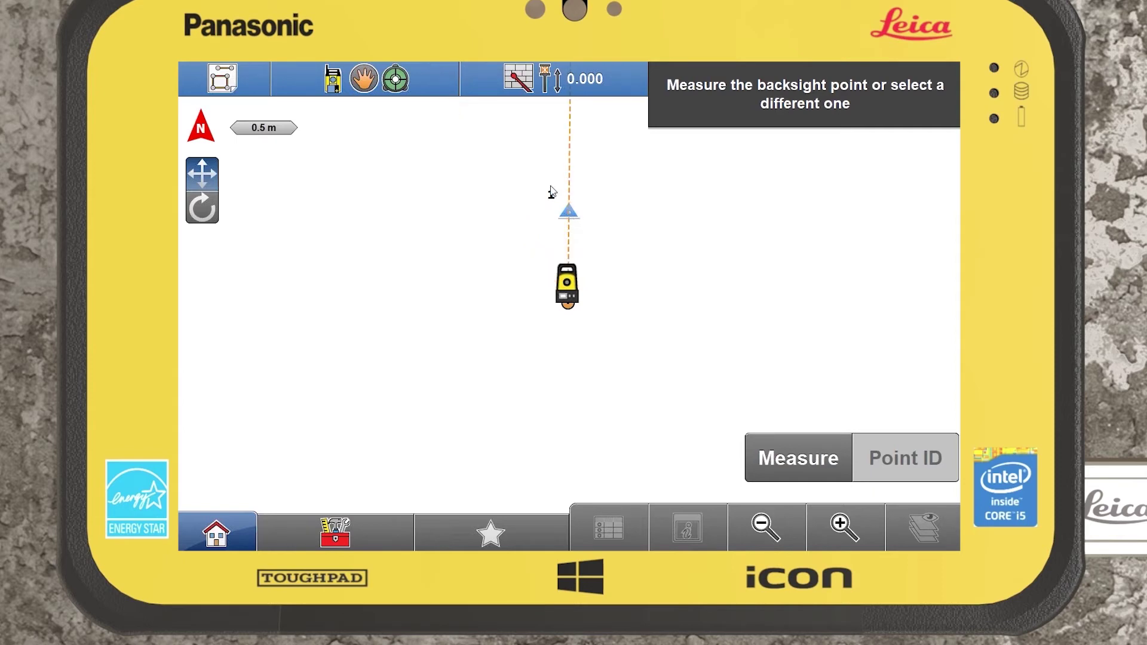
Check which measurement modes the total station offers with the reflectorless target
click(543, 89)
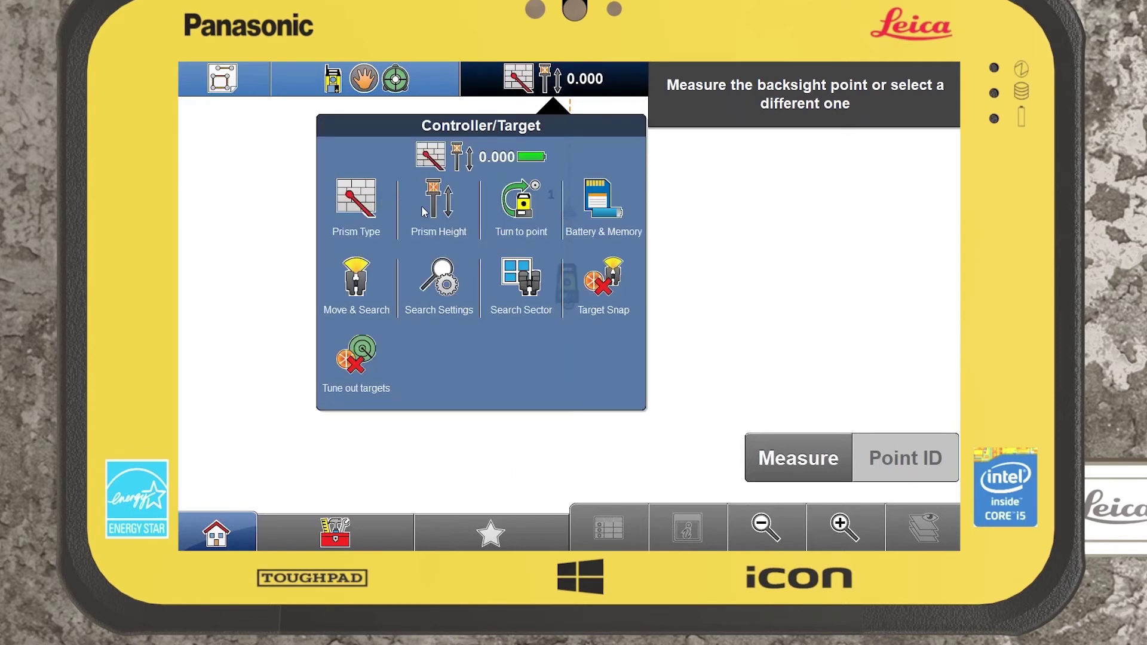
click(366, 87)
click(243, 203)
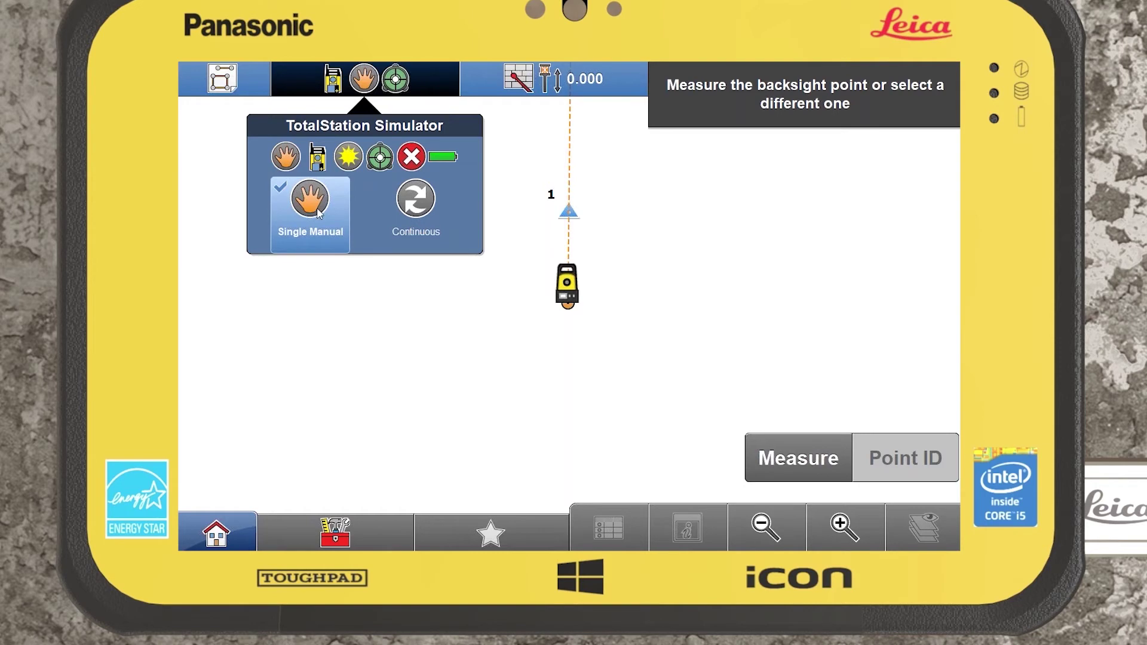
Switch the target to the MPR 122 prism and check the total station's measurement modes for it
click(555, 88)
click(375, 206)
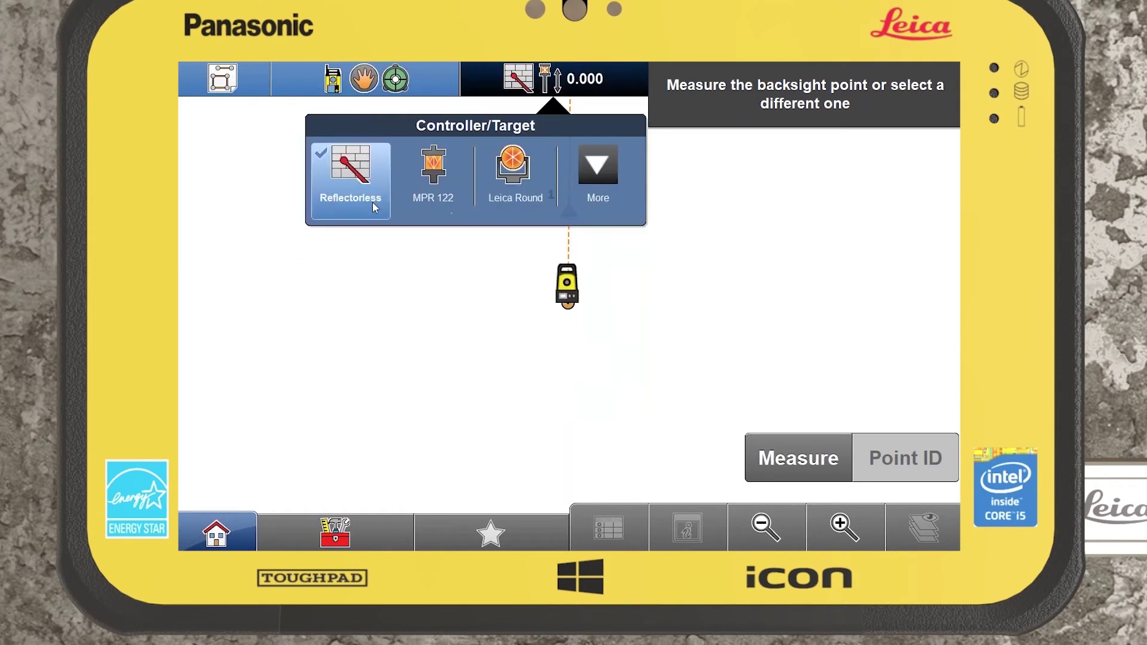
click(598, 179)
click(430, 173)
click(364, 79)
click(238, 197)
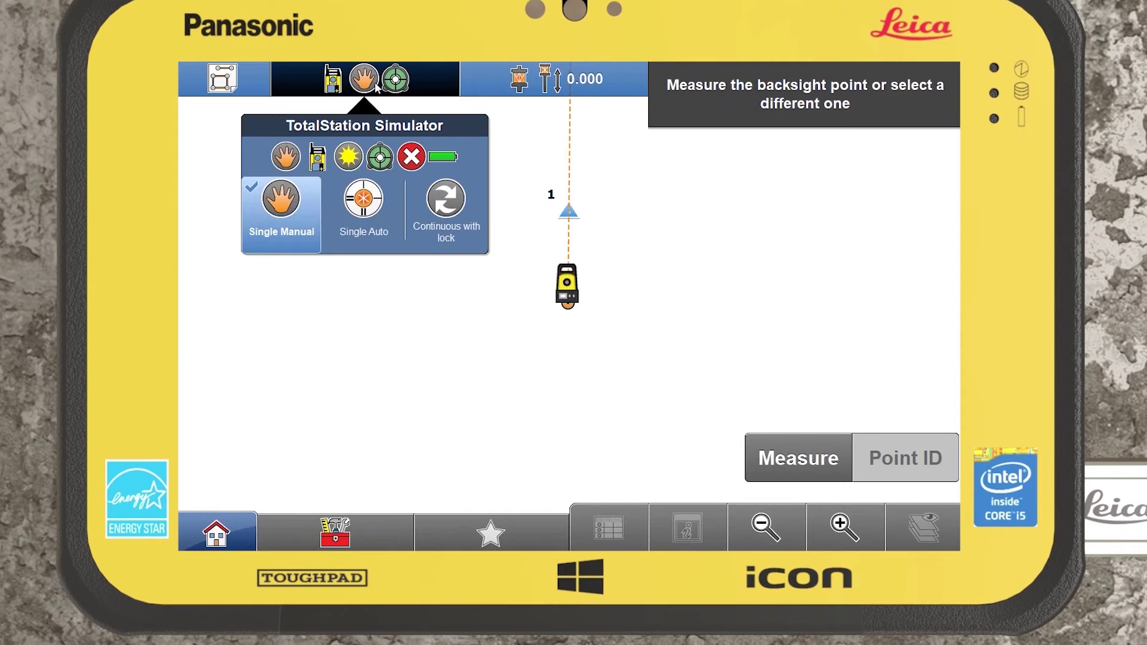
Set the target type back to Reflectorless
click(567, 84)
click(360, 202)
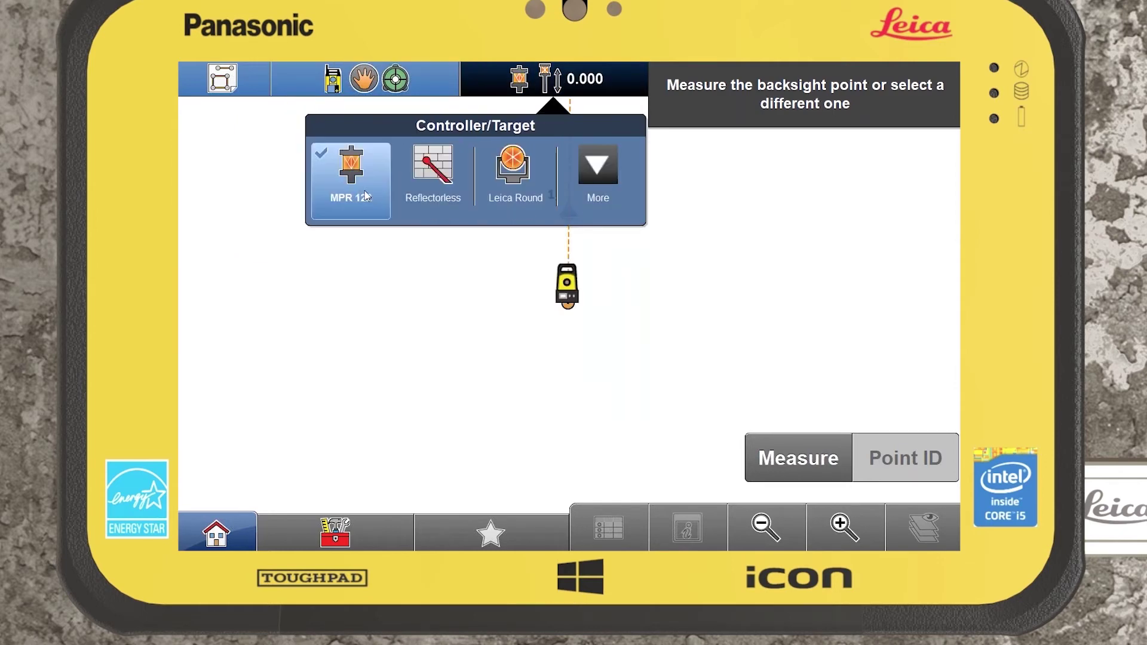
click(430, 170)
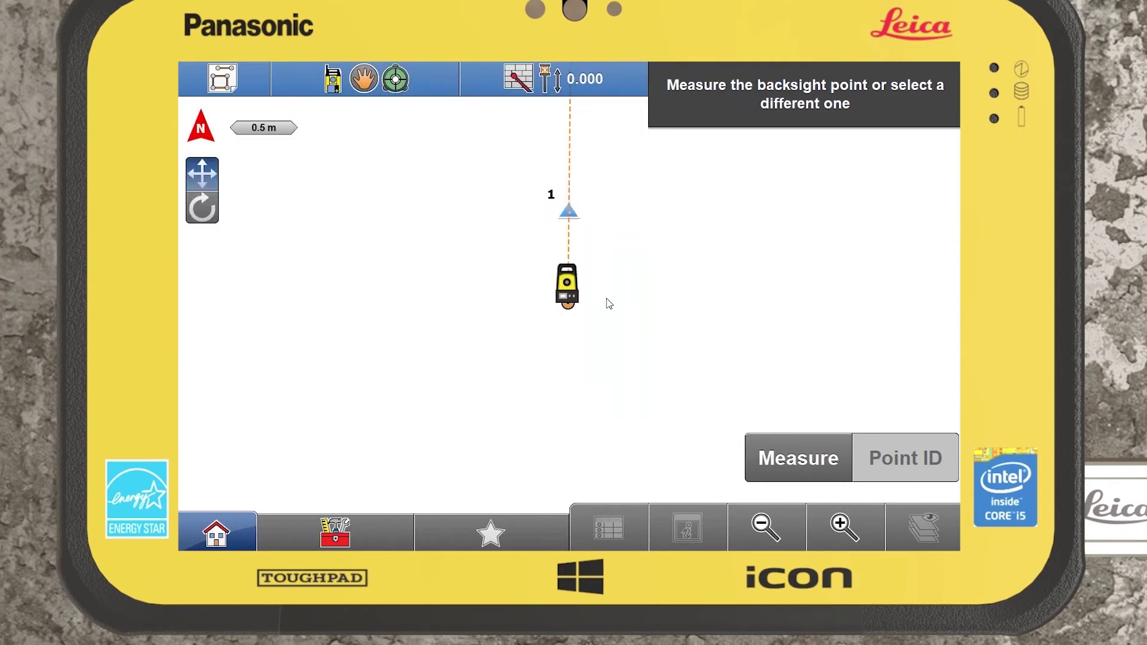
Measure backsight point 1, then measure point 2 northeast of the instrument as a face 1 foresight and choose to add another
click(800, 458)
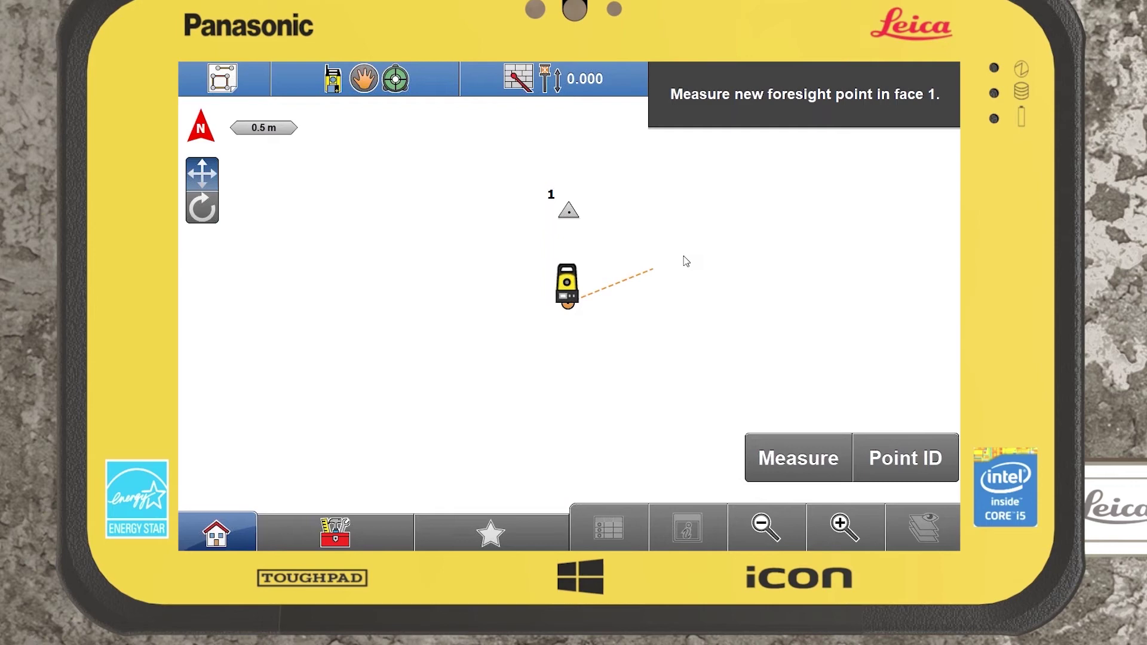
click(793, 458)
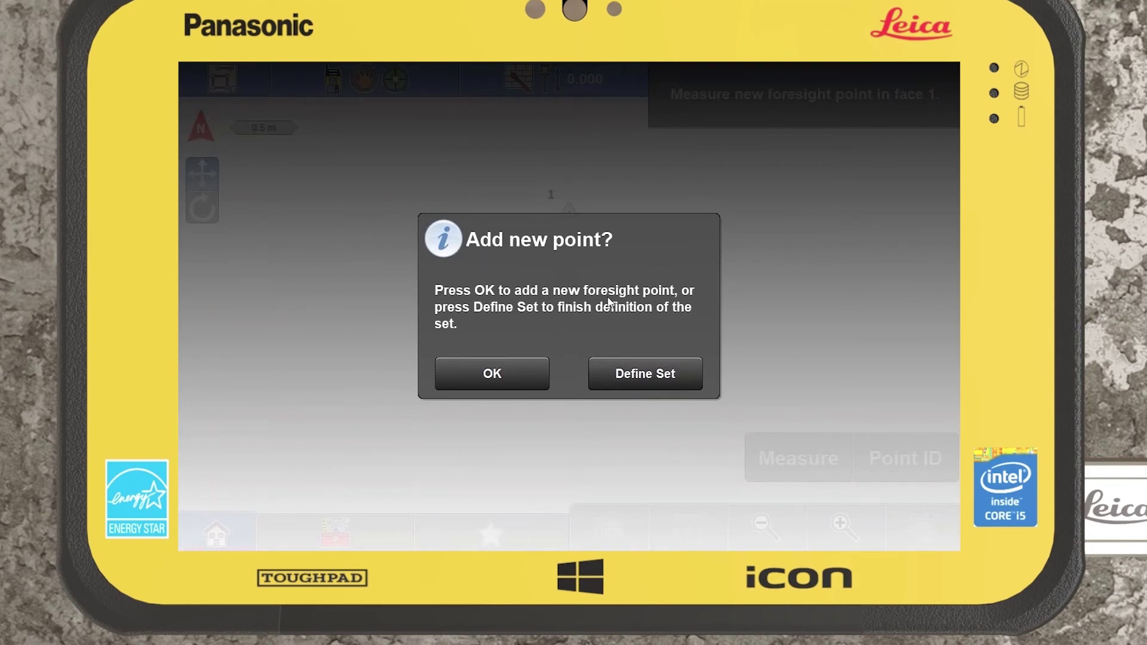
click(497, 379)
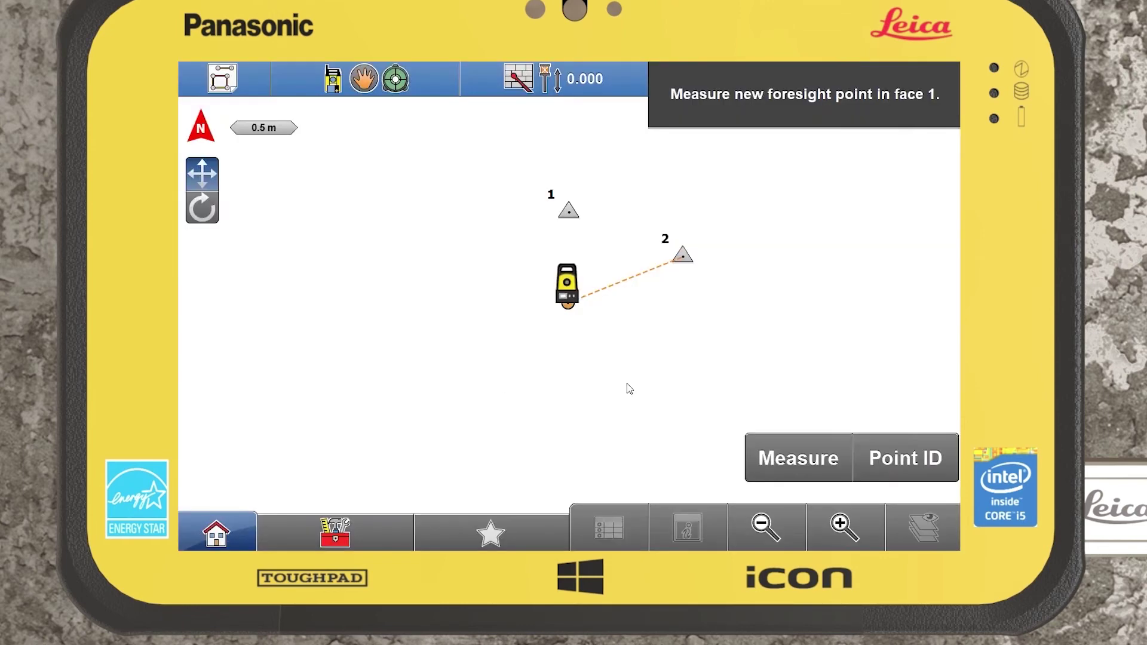
Measure foresight points 3 and 4 in face 1, southeast and southwest of the instrument, and finish defining the set
click(686, 365)
click(786, 455)
click(504, 374)
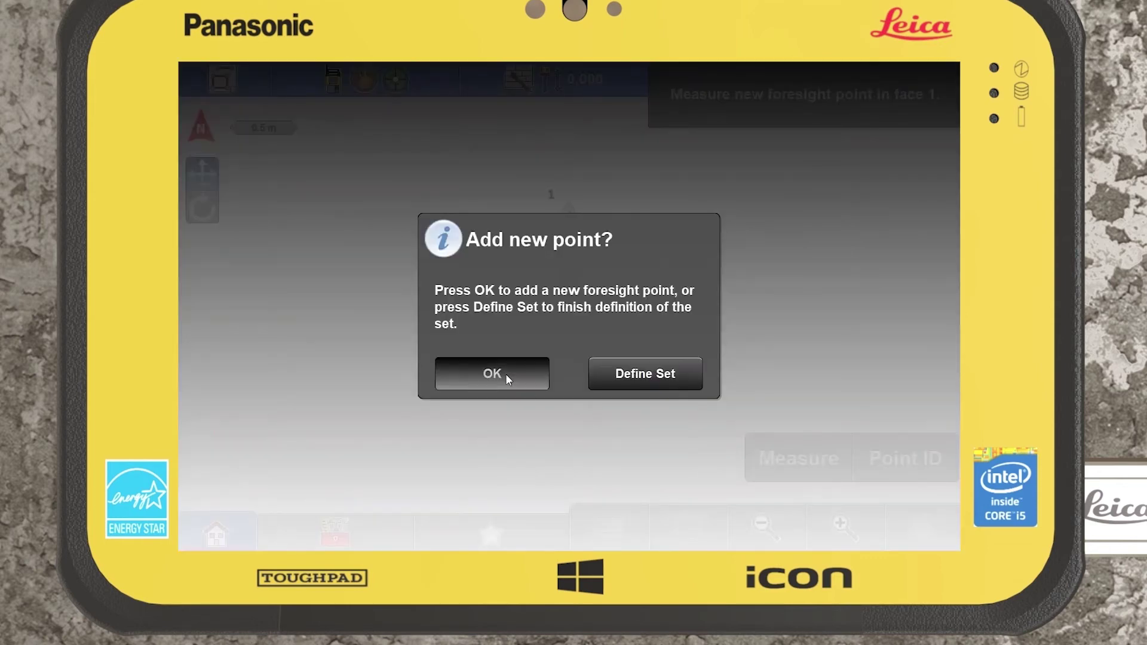
click(495, 384)
click(774, 456)
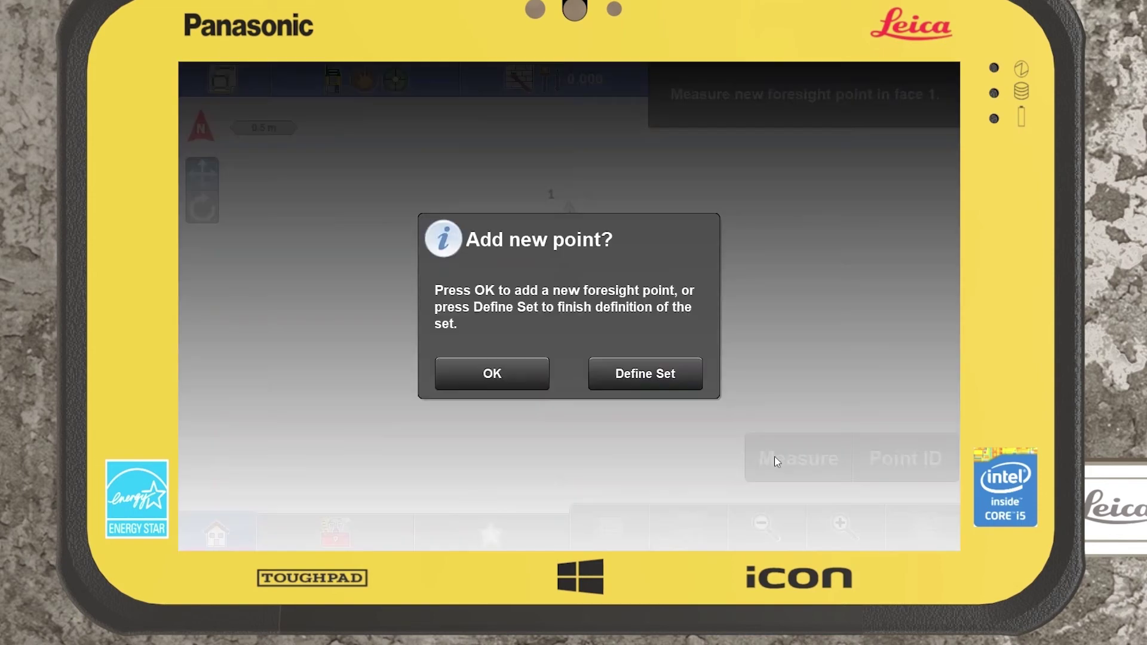
click(655, 378)
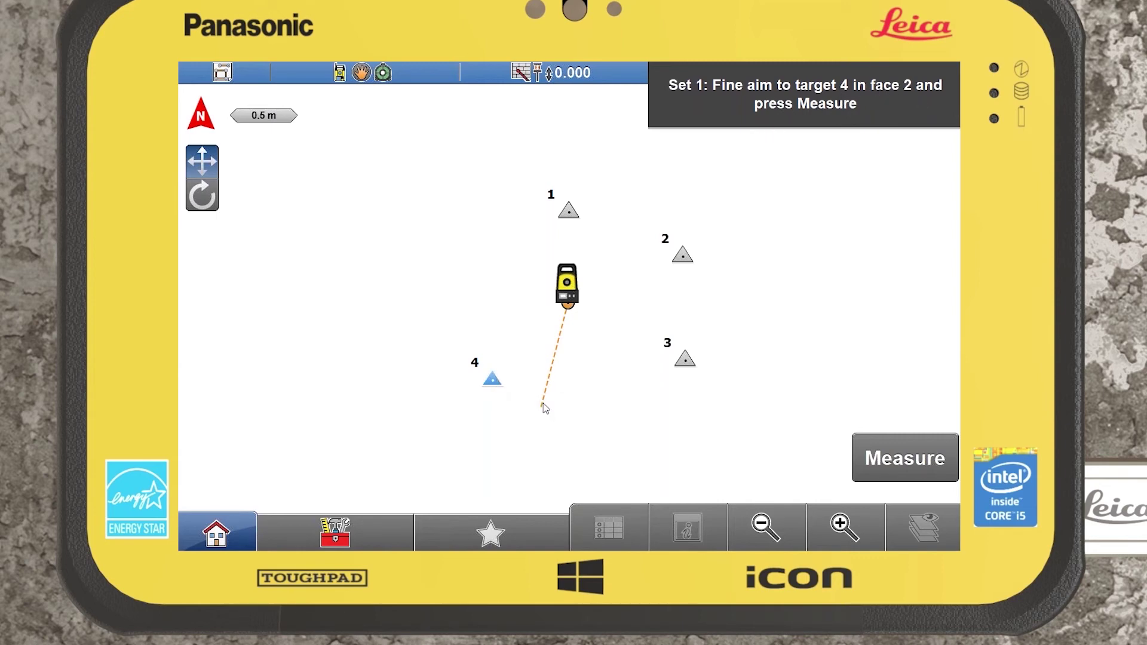
Measure foresight points 4, 3 and 2 and backsight point 1 in face 2 to complete set 1
click(493, 381)
click(876, 453)
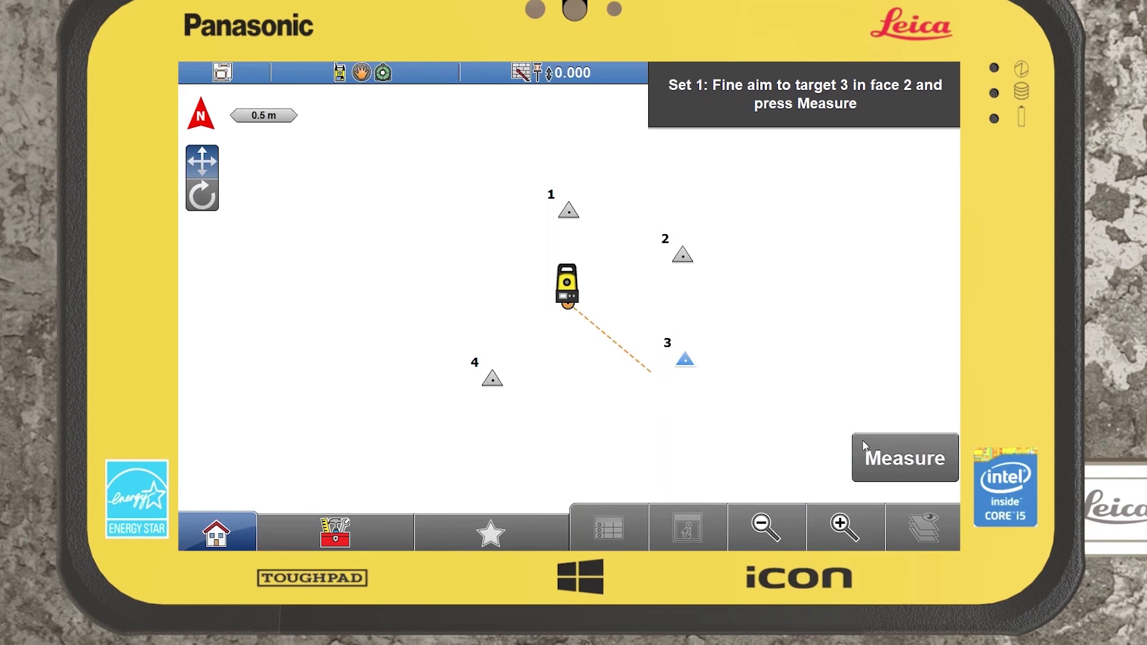
click(685, 361)
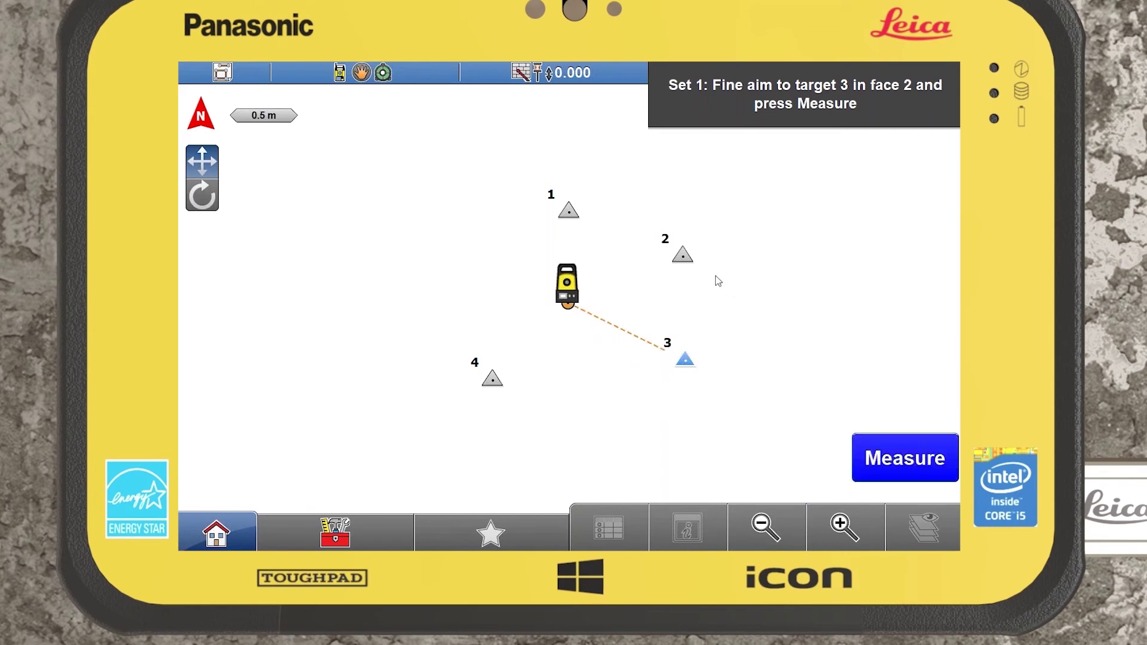
click(693, 266)
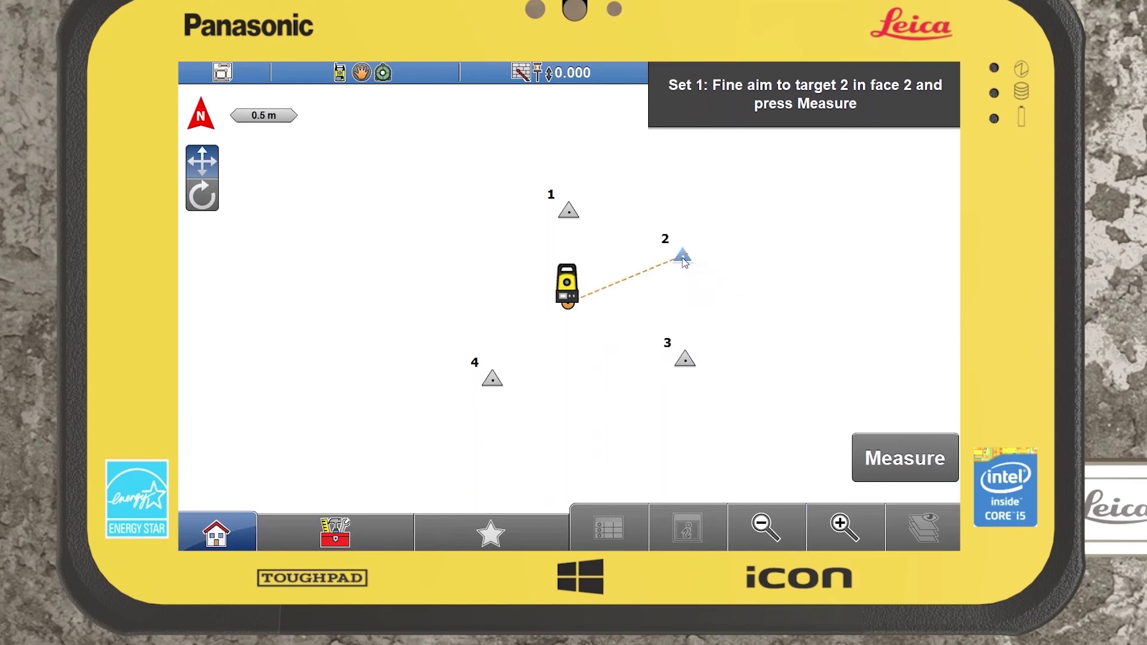
click(886, 475)
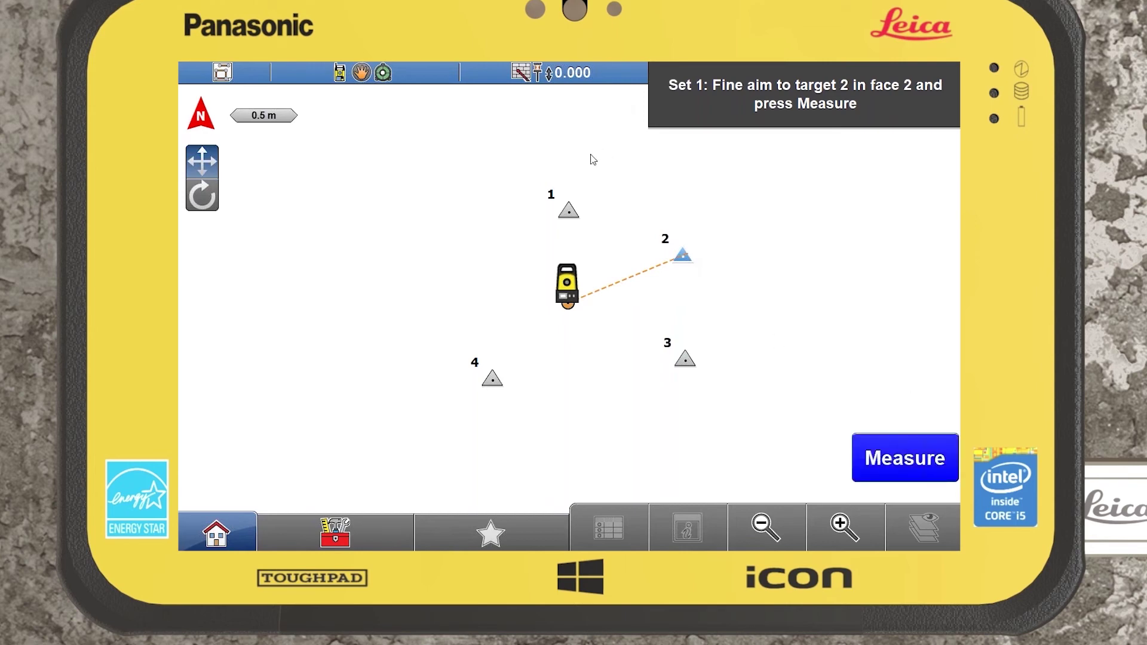
click(570, 213)
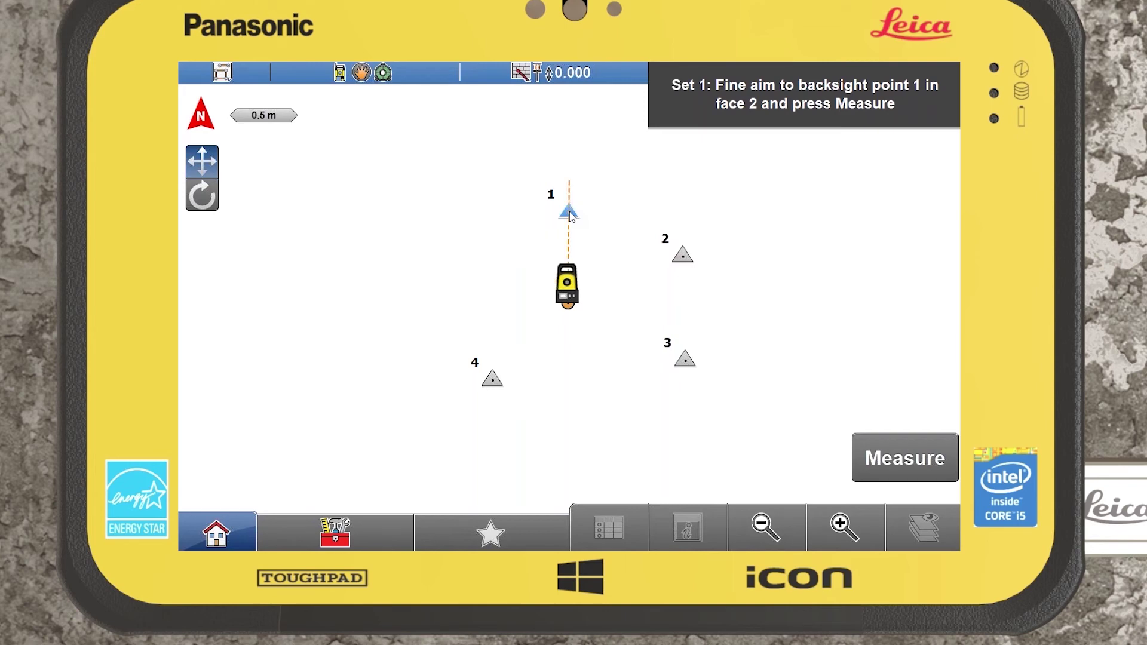
click(902, 454)
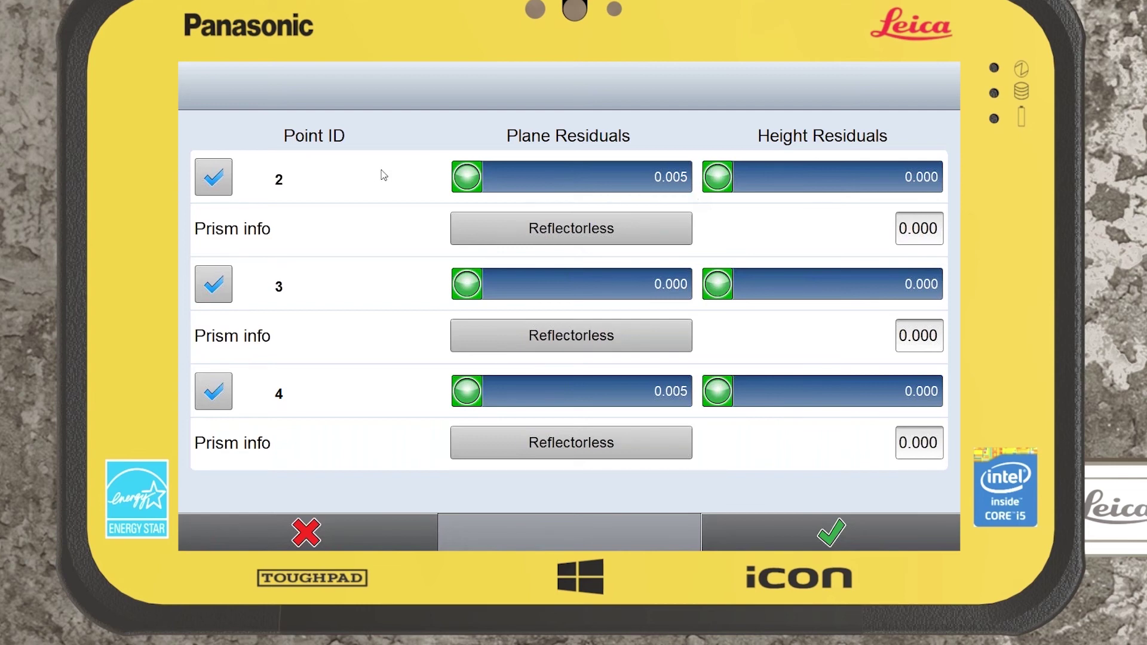
Exclude point 2 from the set of angles results, include it again, and accept the results for points 2, 3 and 4
click(224, 181)
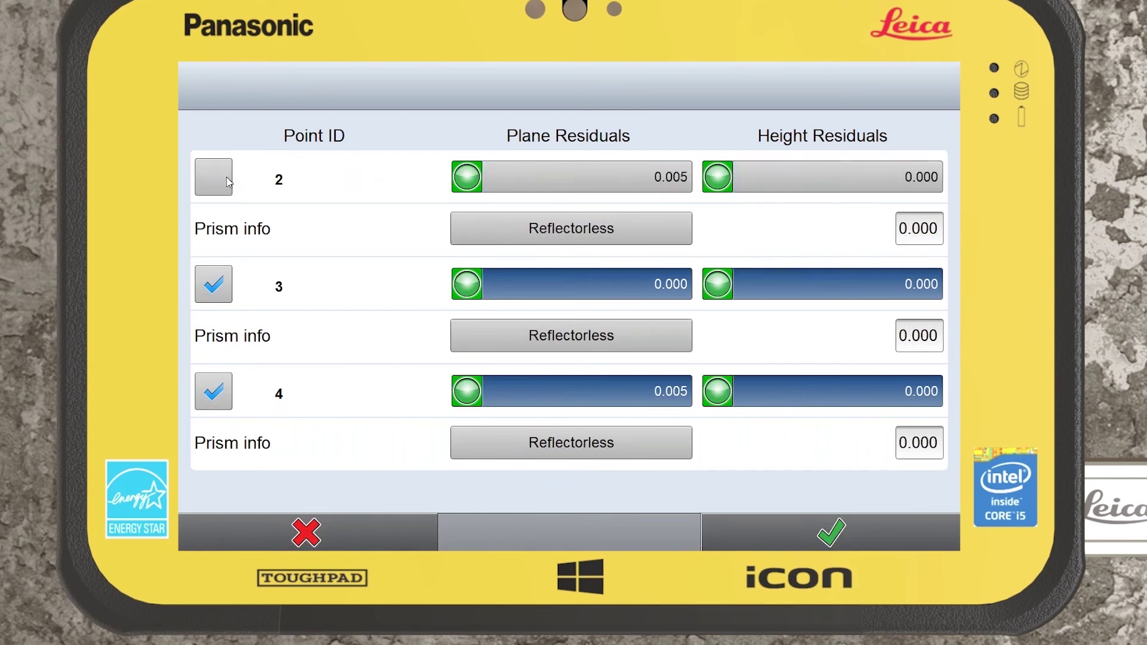
click(227, 177)
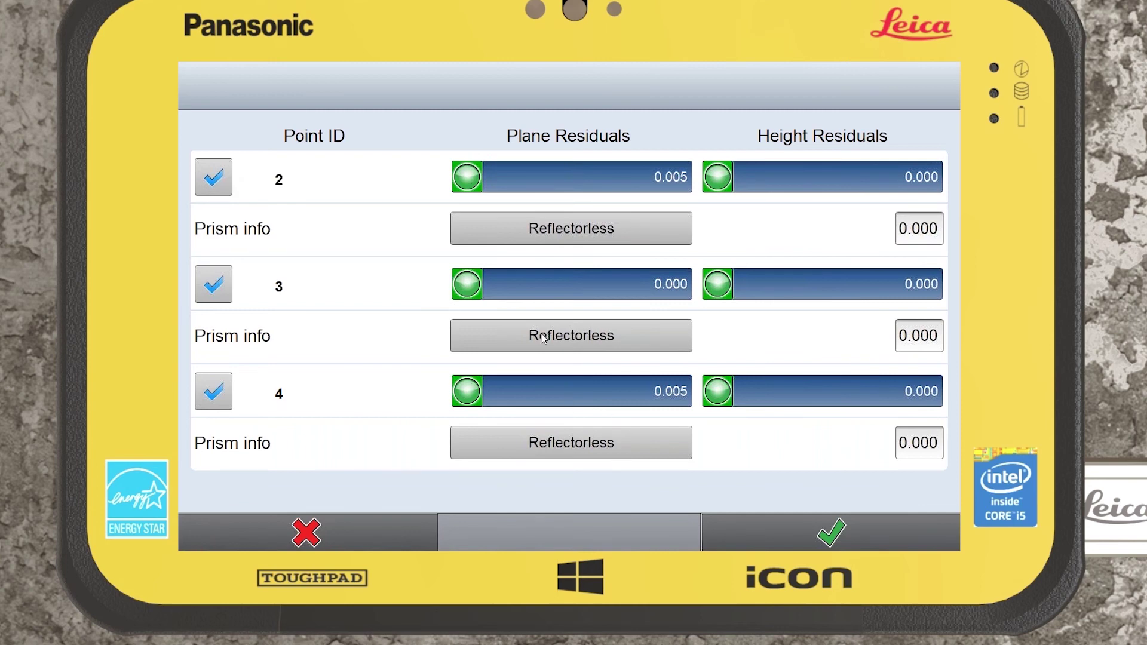
click(821, 533)
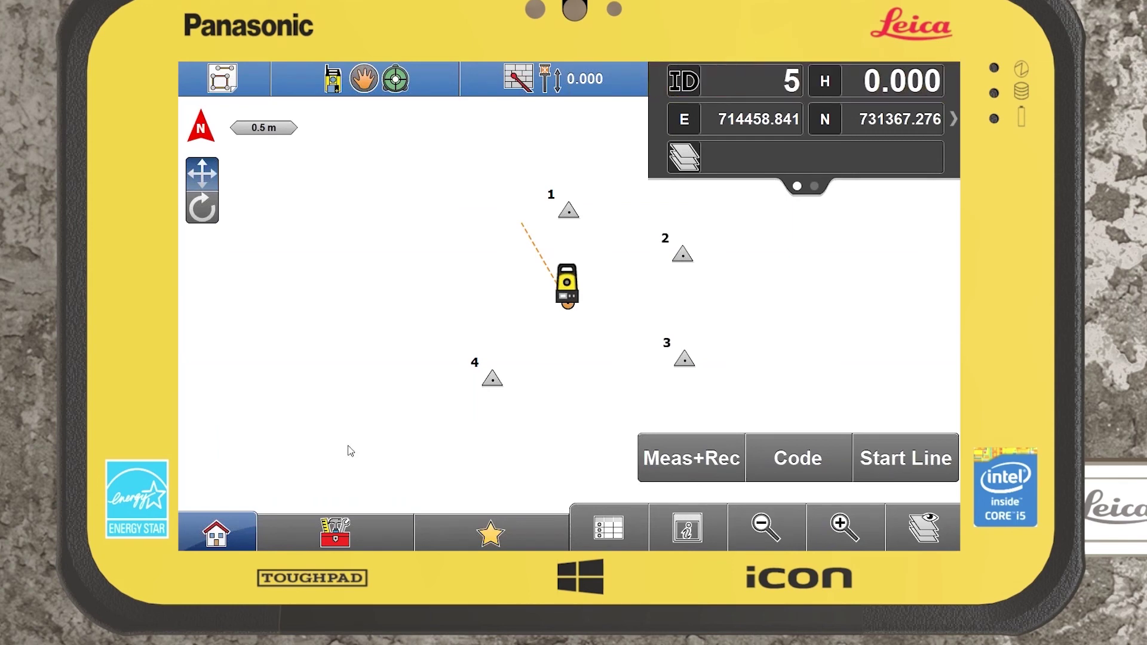
Check the control point files in the project's imported data and return to the home screen
click(216, 532)
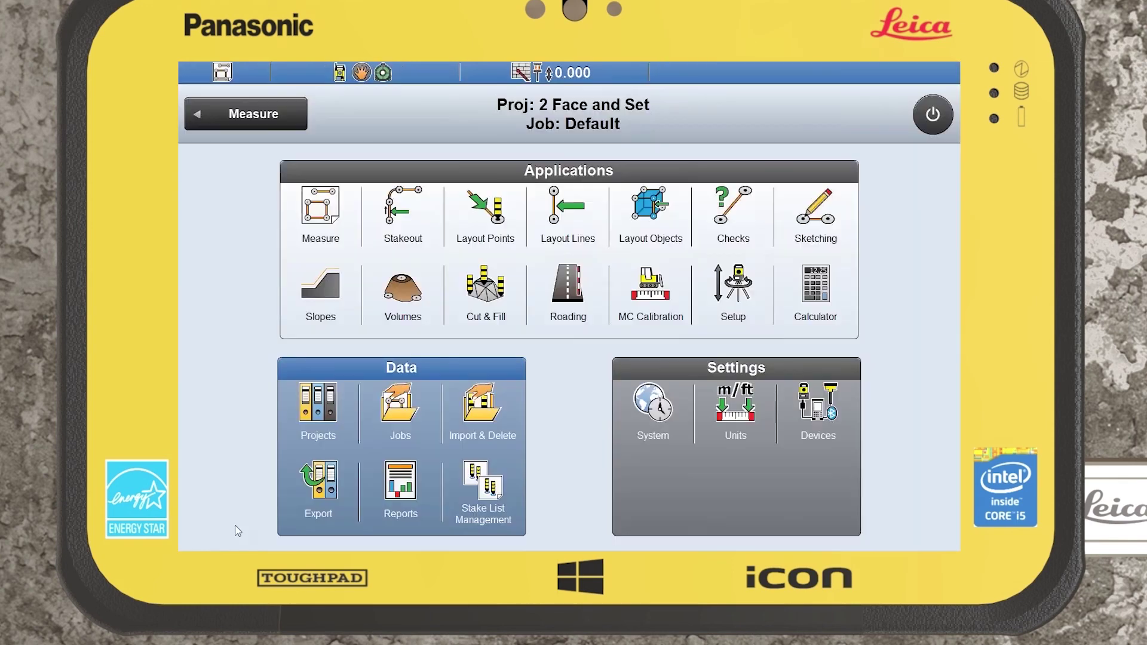
click(475, 411)
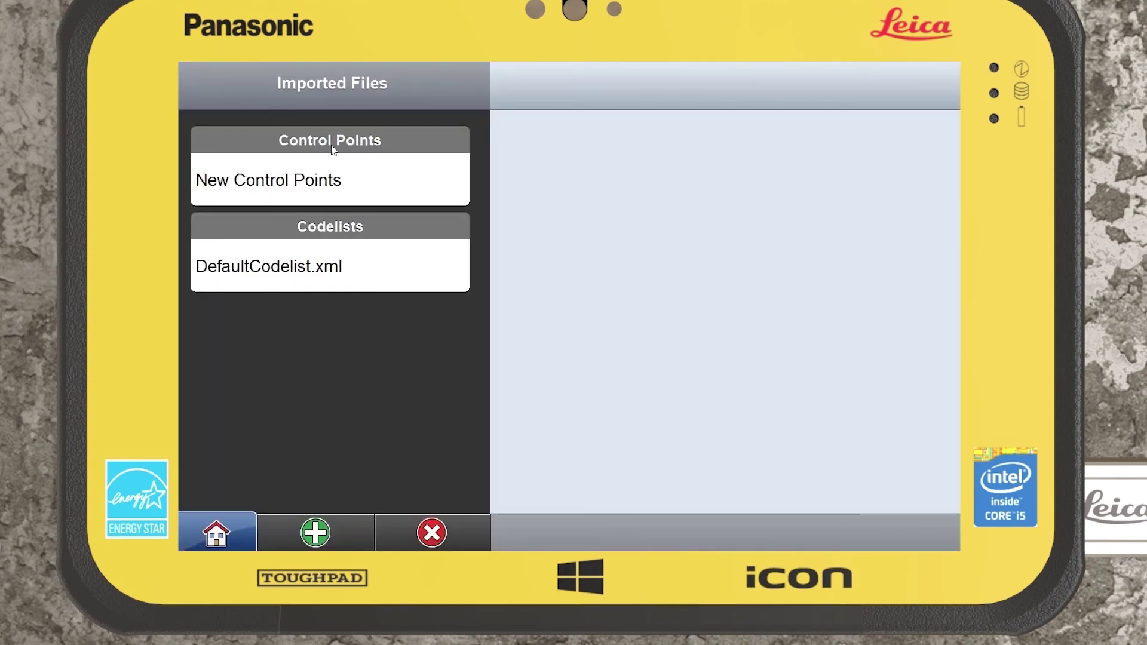
click(218, 532)
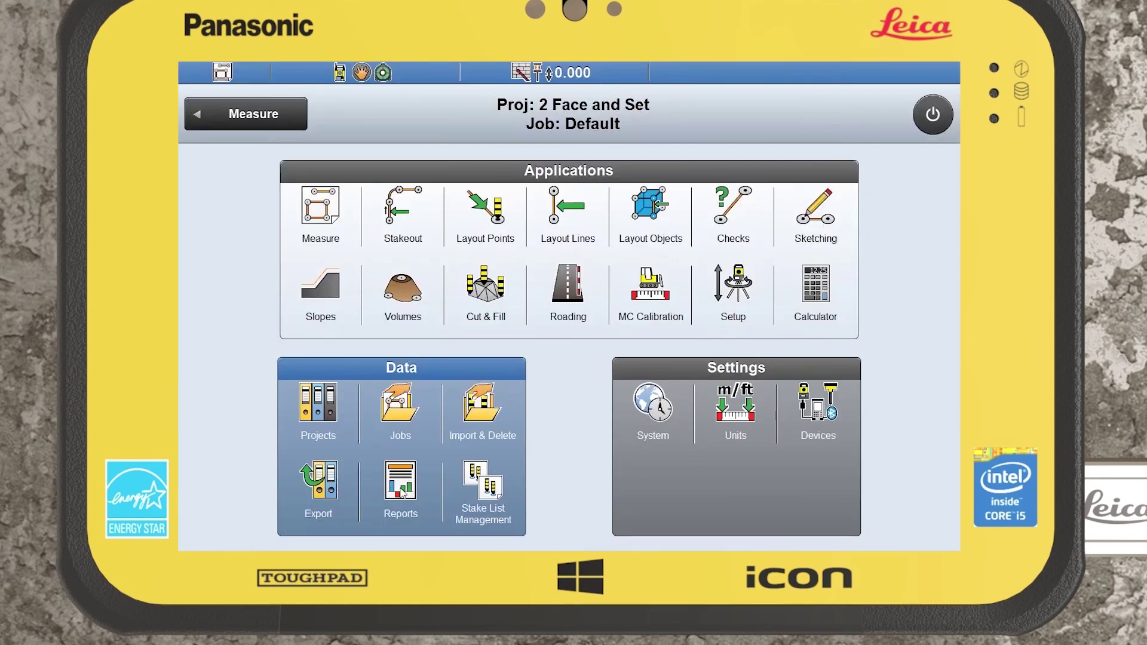
Generate a PDF preview of a Data Collection report for the Default job with the Sets of Angles columns included
click(402, 492)
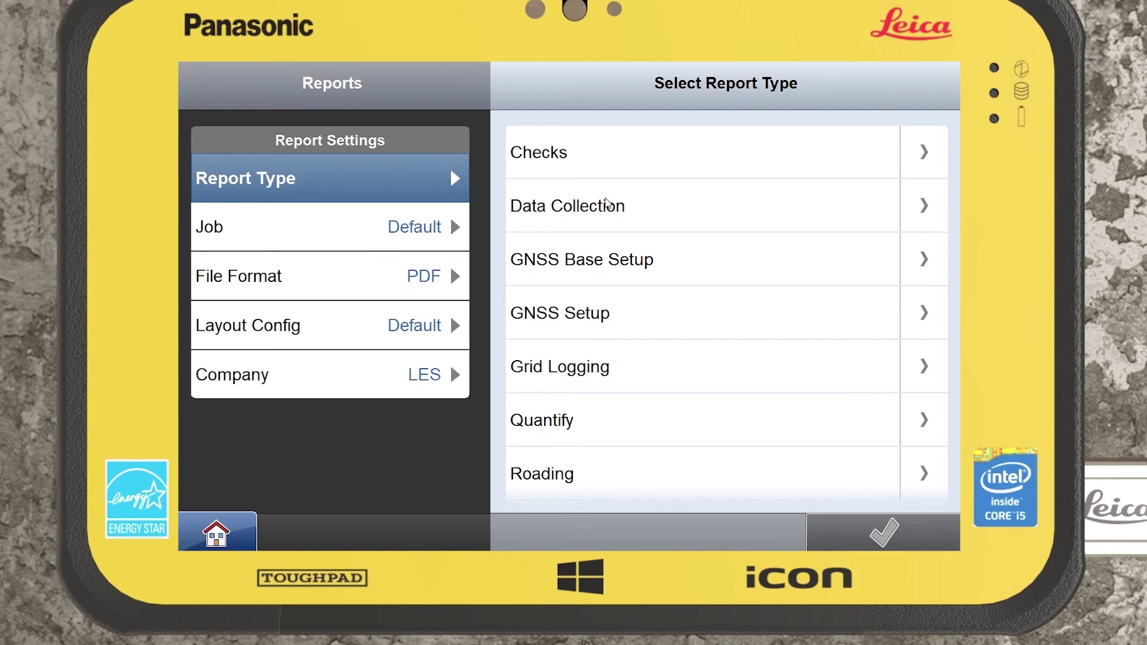
click(924, 205)
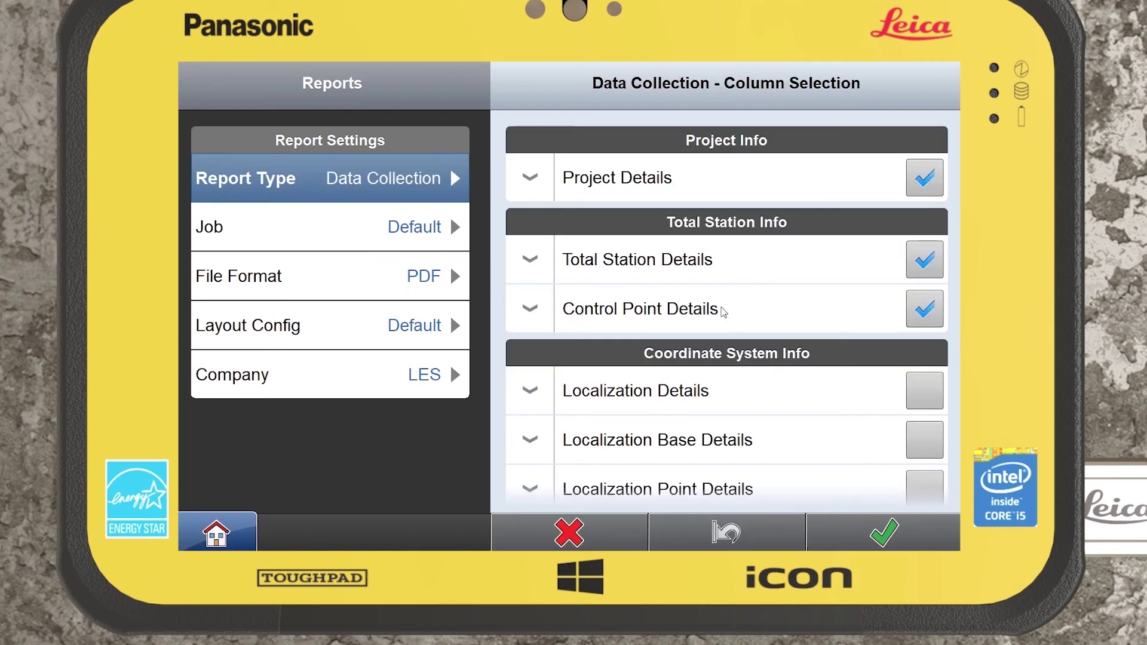
drag(734, 430, 722, 335)
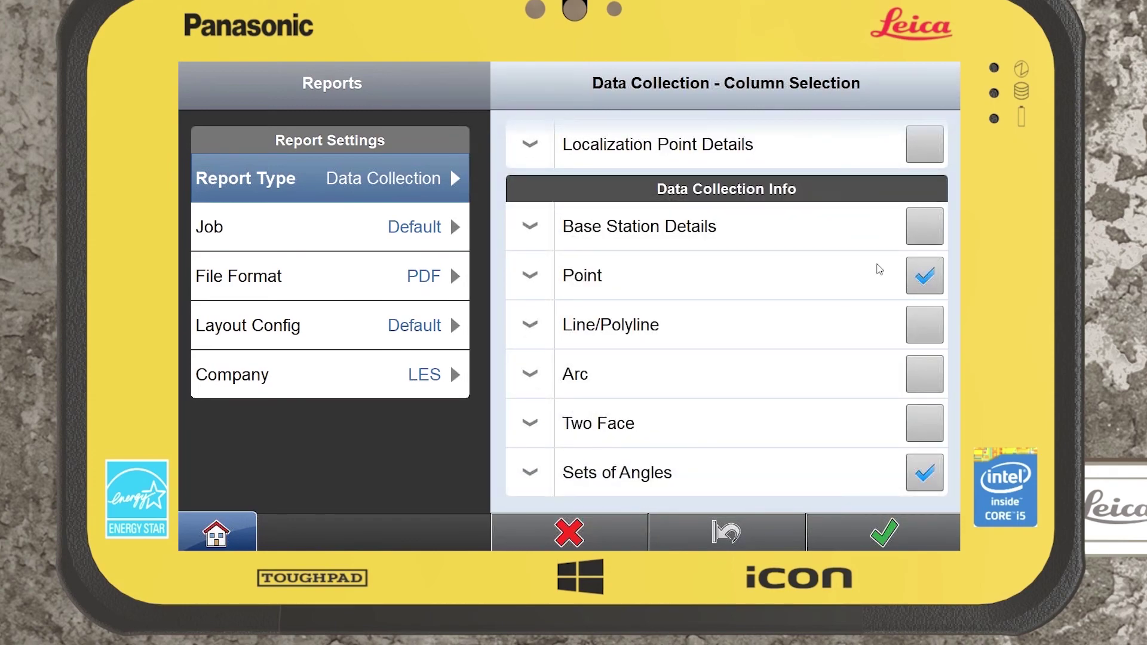
drag(819, 271, 814, 281)
click(532, 473)
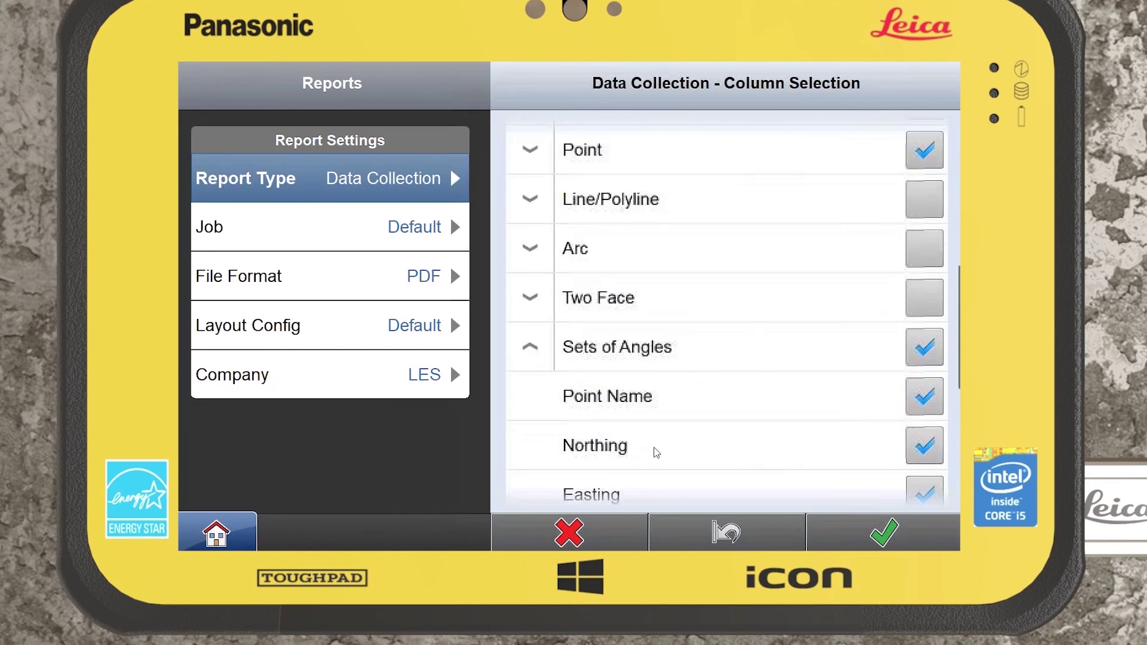
click(872, 537)
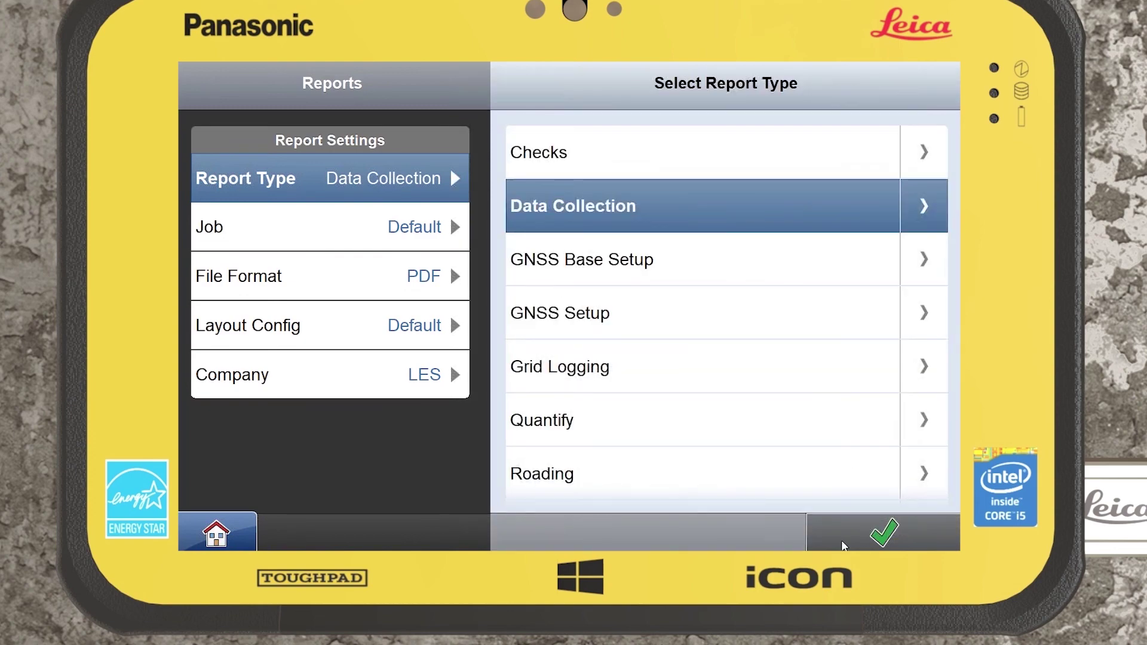
click(841, 539)
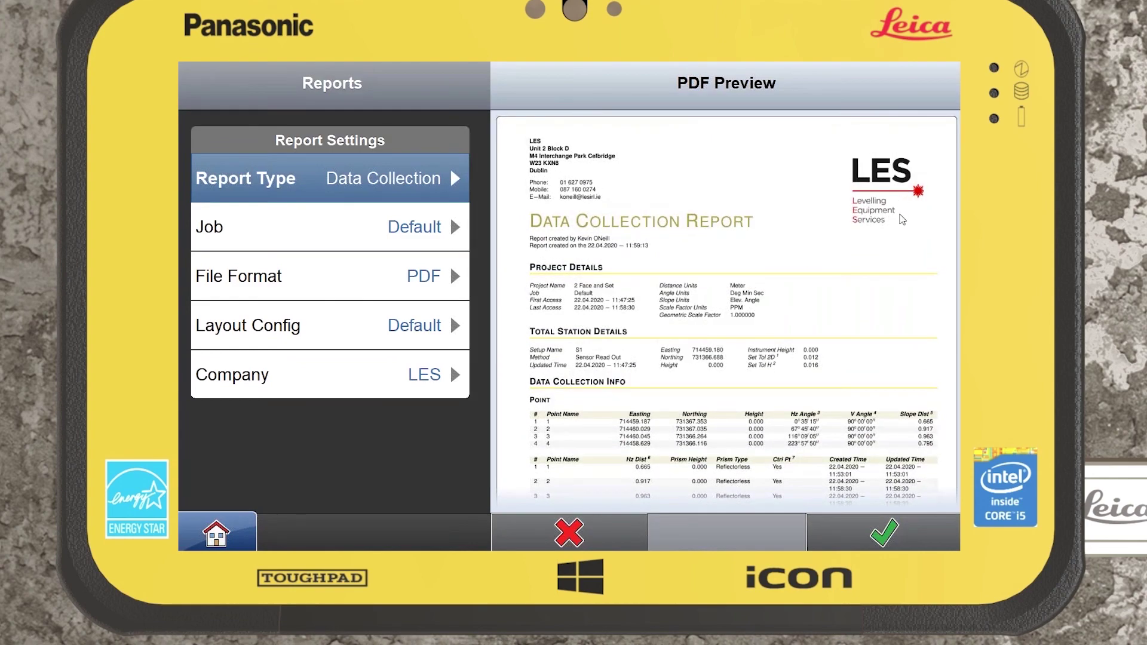
Review the point and sets of angles tables in the Data Collection report preview and close it without saving
scroll(803, 428, down, 3)
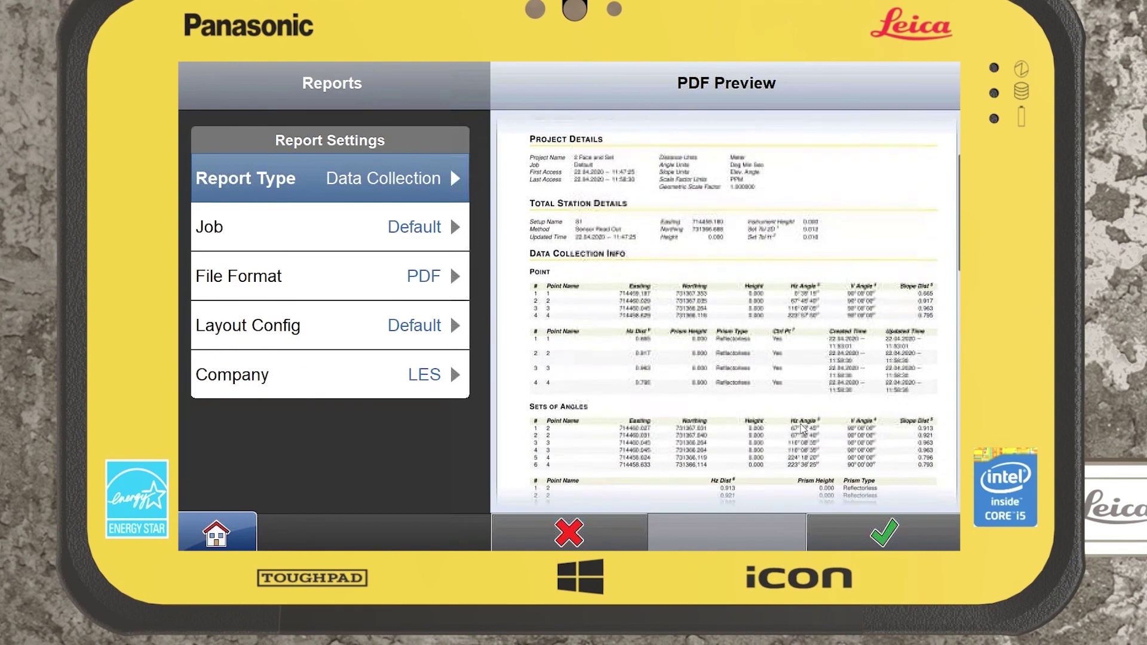
drag(803, 429, 801, 416)
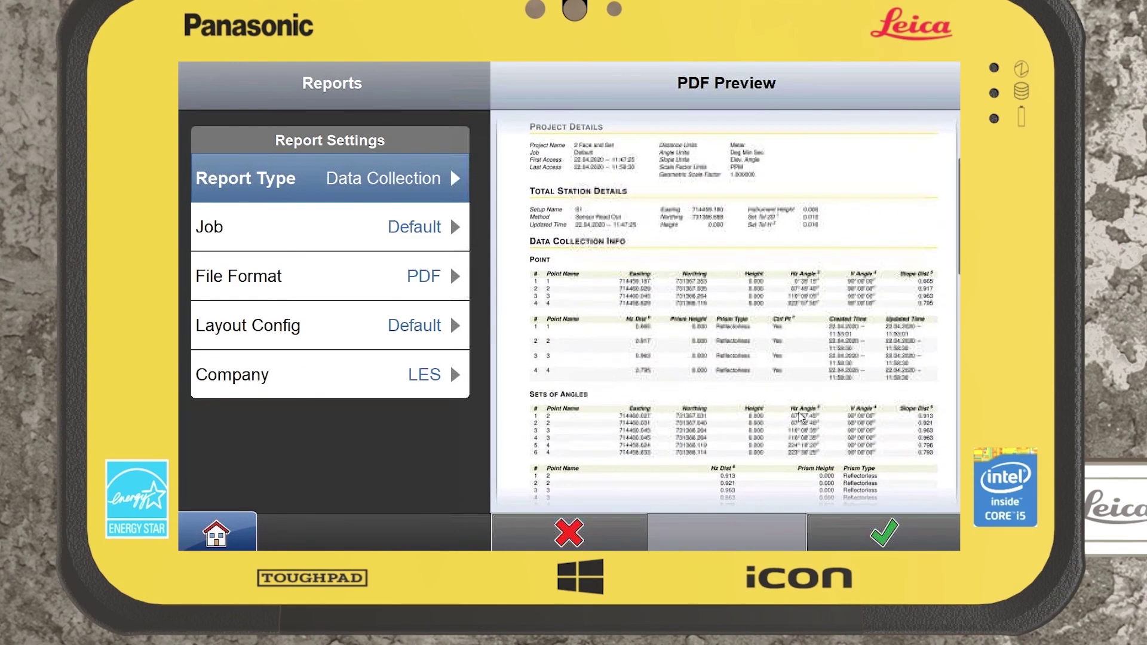
scroll(778, 436, down, 3)
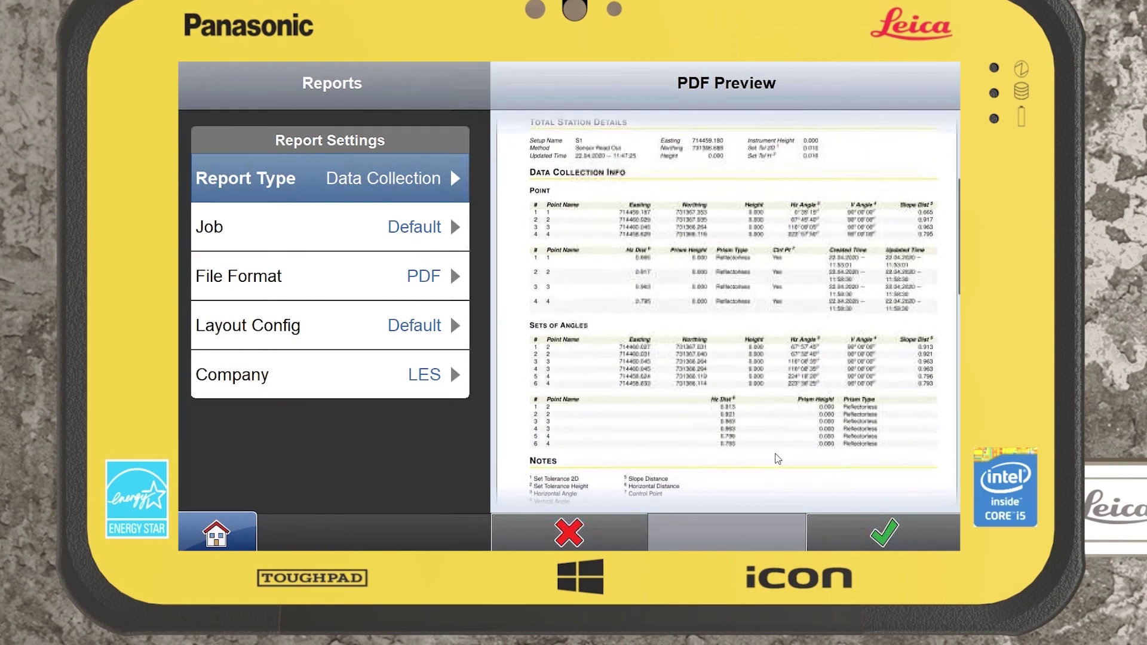
scroll(778, 459, down, 5)
scroll(771, 365, up, 6)
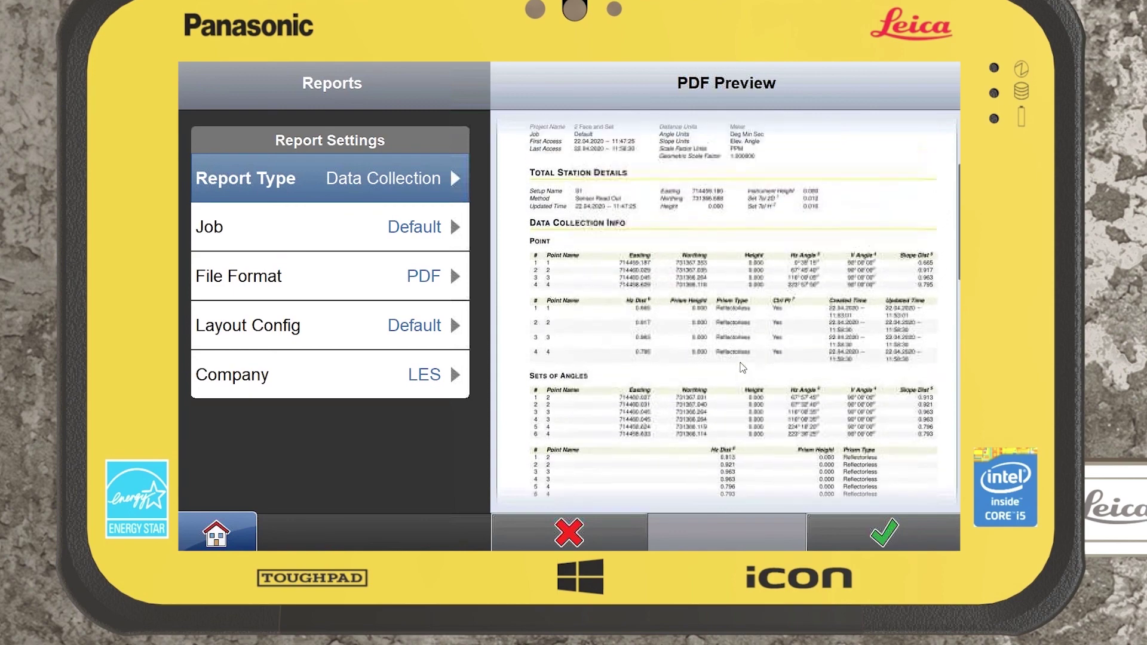
scroll(742, 368, up, 3)
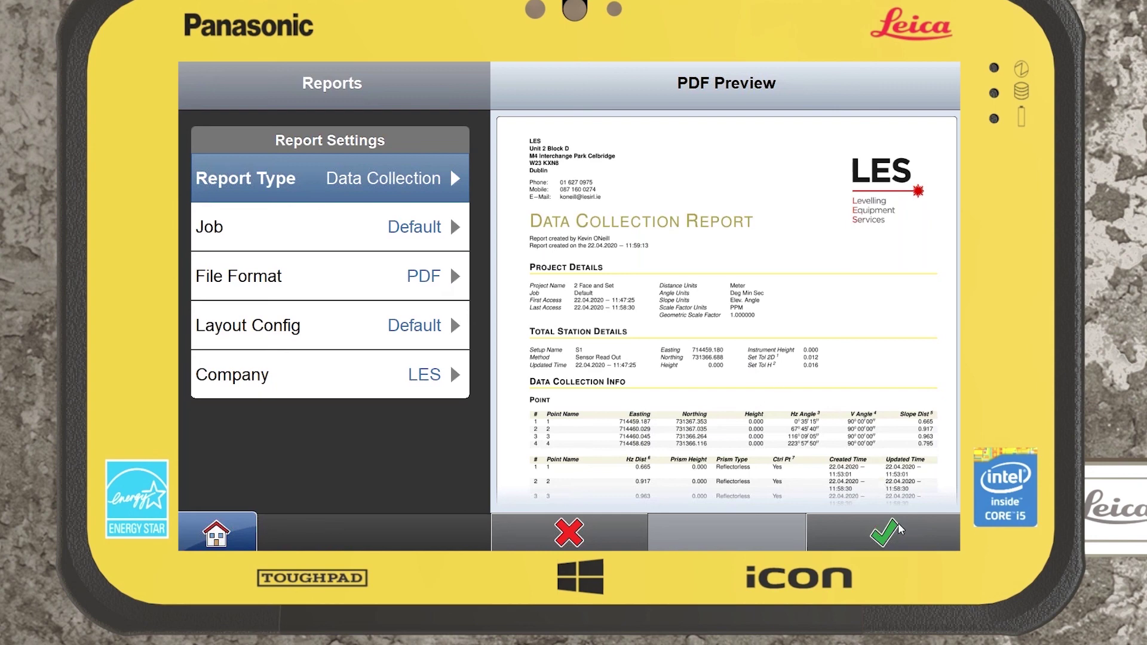
click(577, 535)
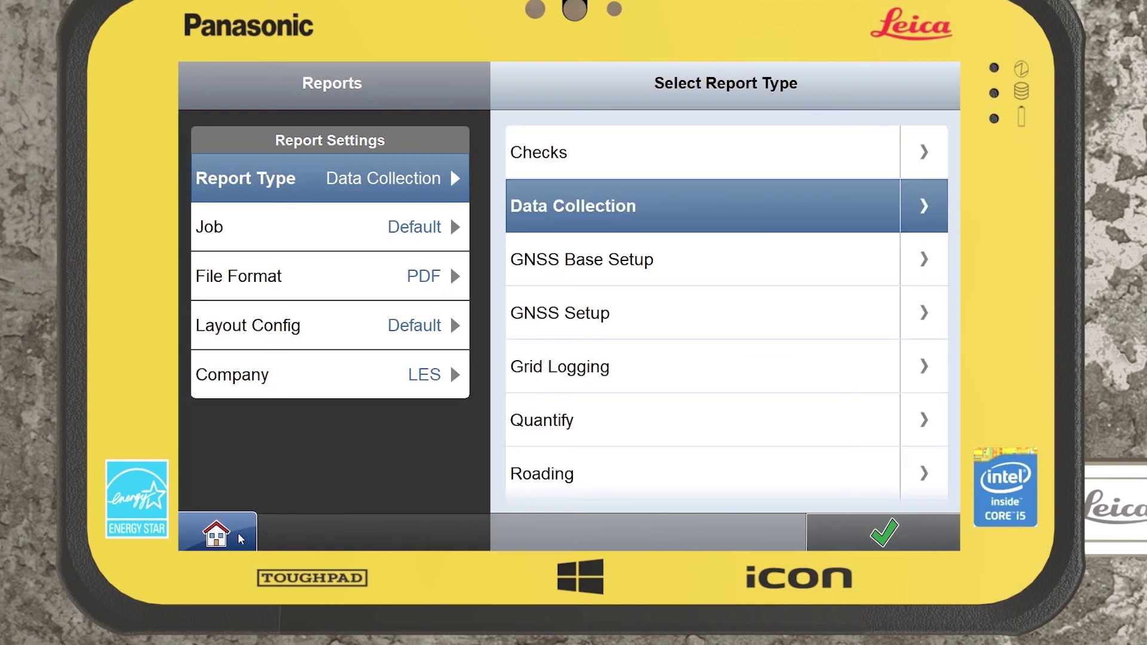
Return to the Measure application and replace Meas+Rec with 2-Face on the measure bar
click(239, 537)
click(330, 223)
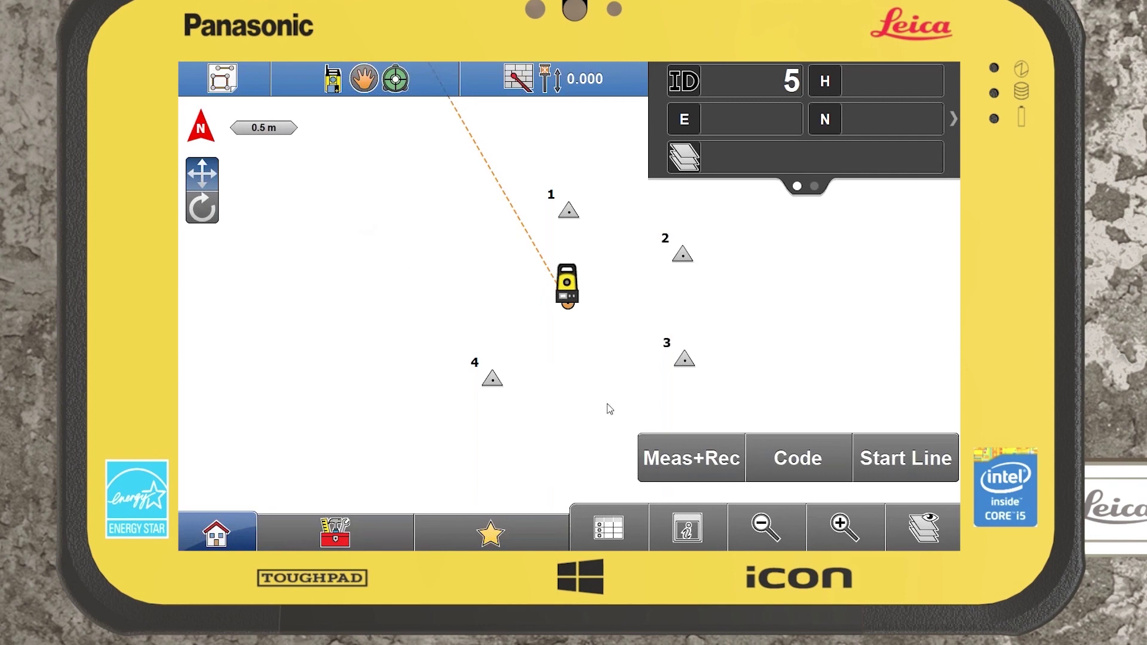
click(690, 460)
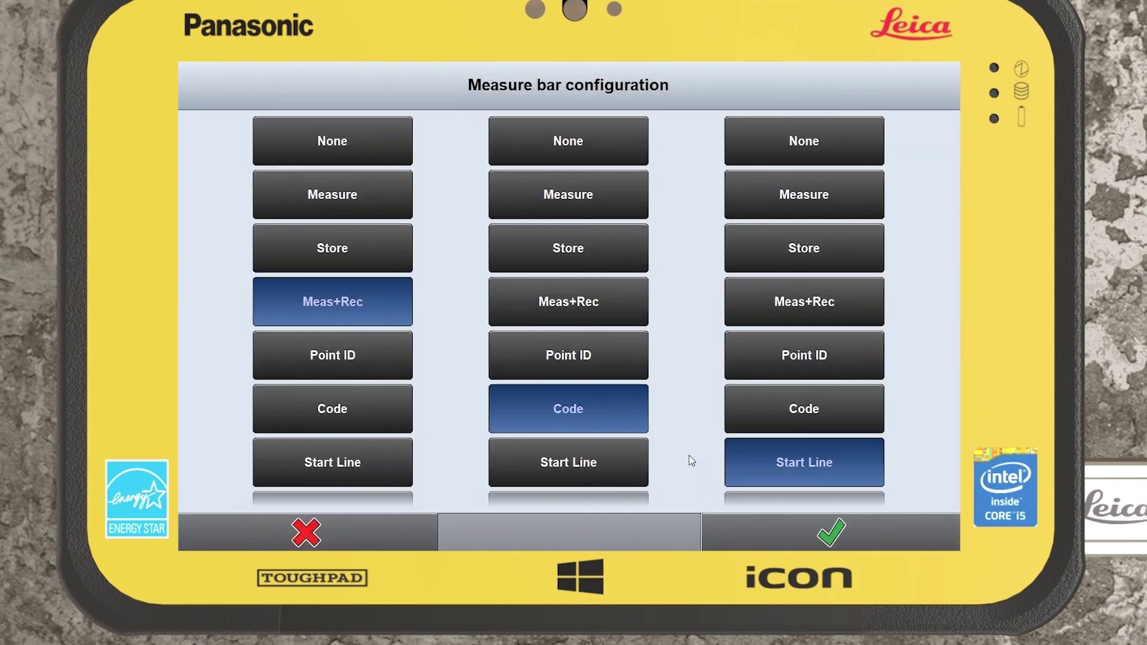
click(366, 375)
click(814, 527)
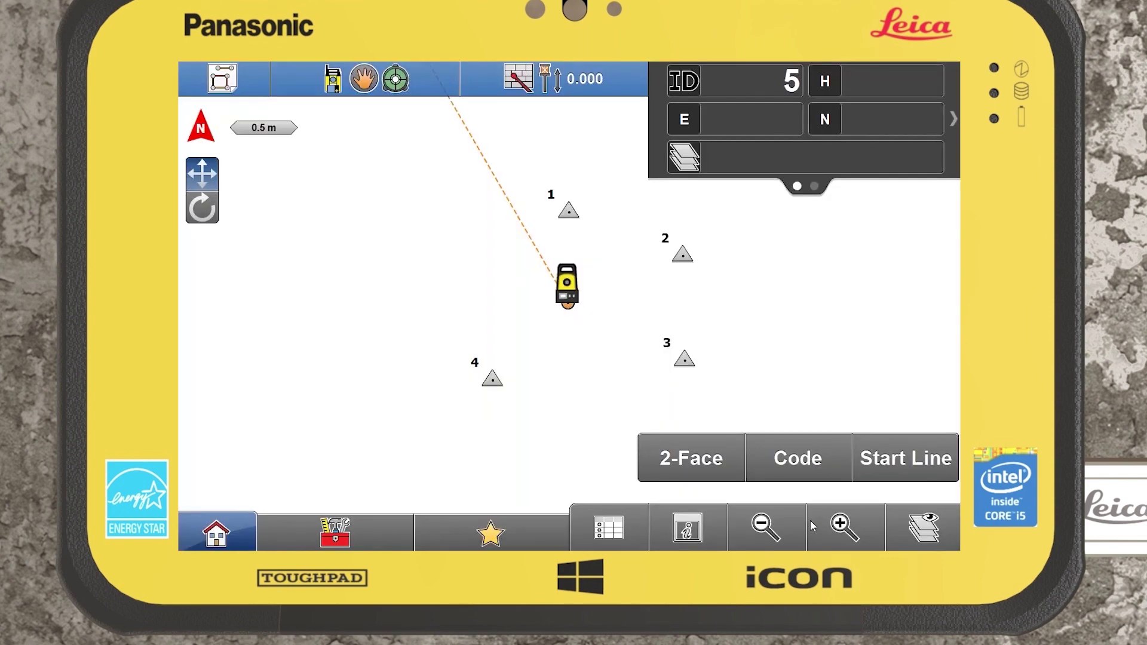
Start a 2-Face point measurement
click(687, 462)
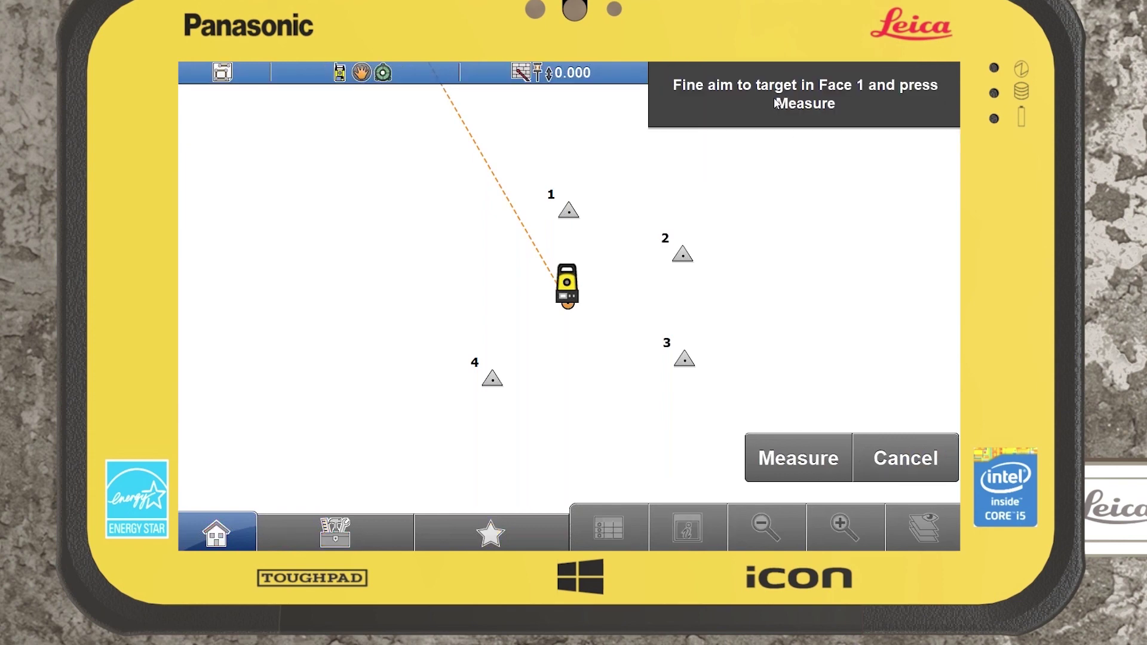